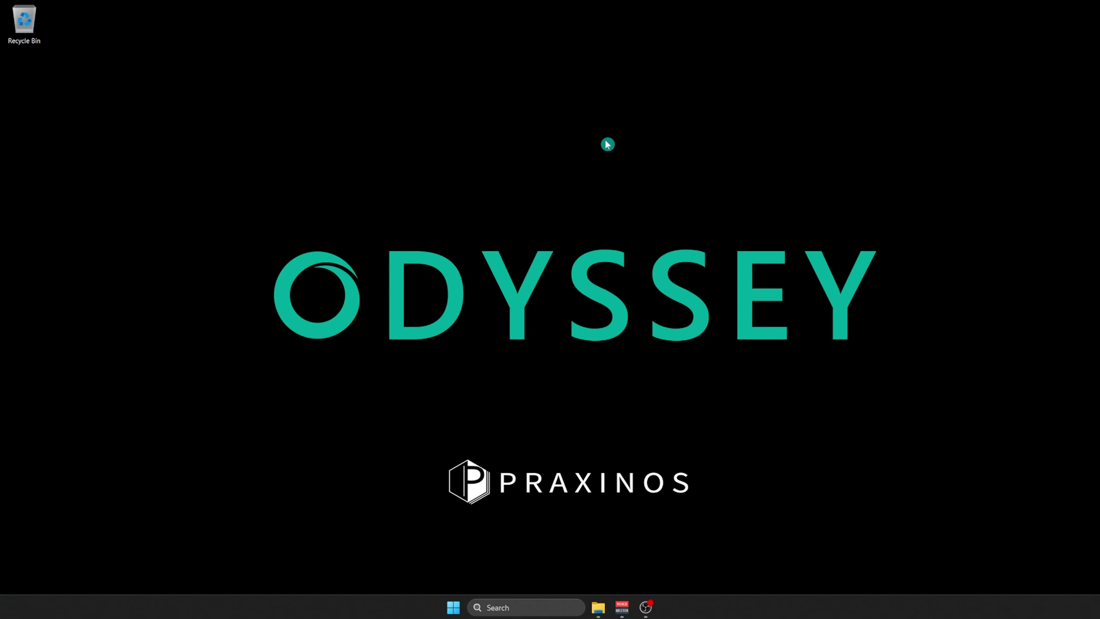
- Find and launch Google Chrome from taskbar search with the personal profile, then load praxinos.coop
{"action": "left_click", "coordinate": [525, 612]}
{"action": "type", "text": "chrom"}
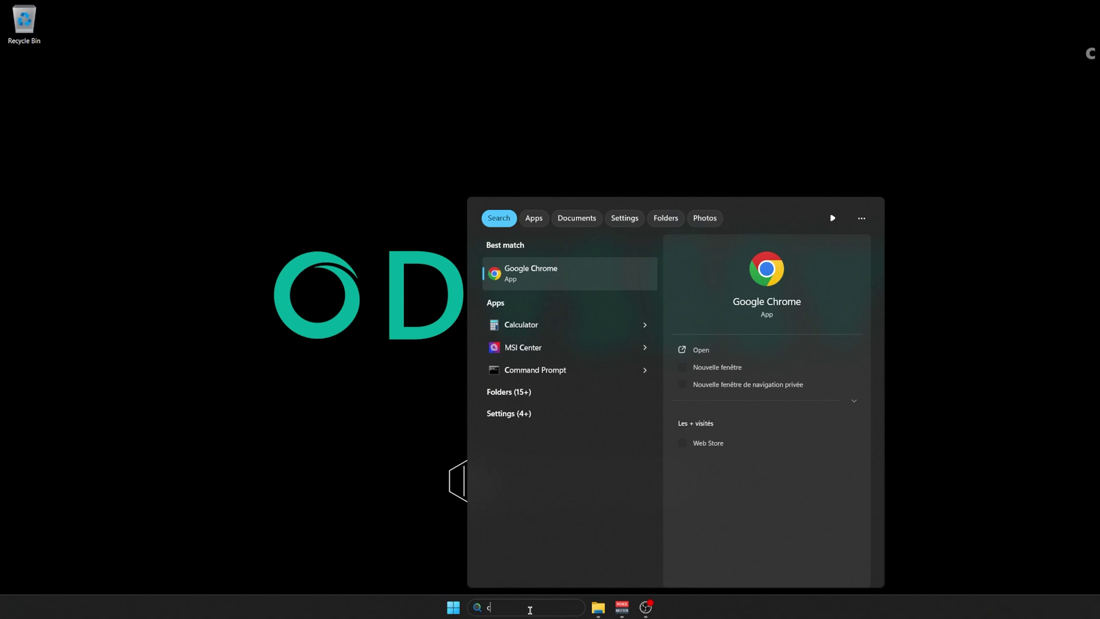
{"action": "left_click", "coordinate": [520, 279]}
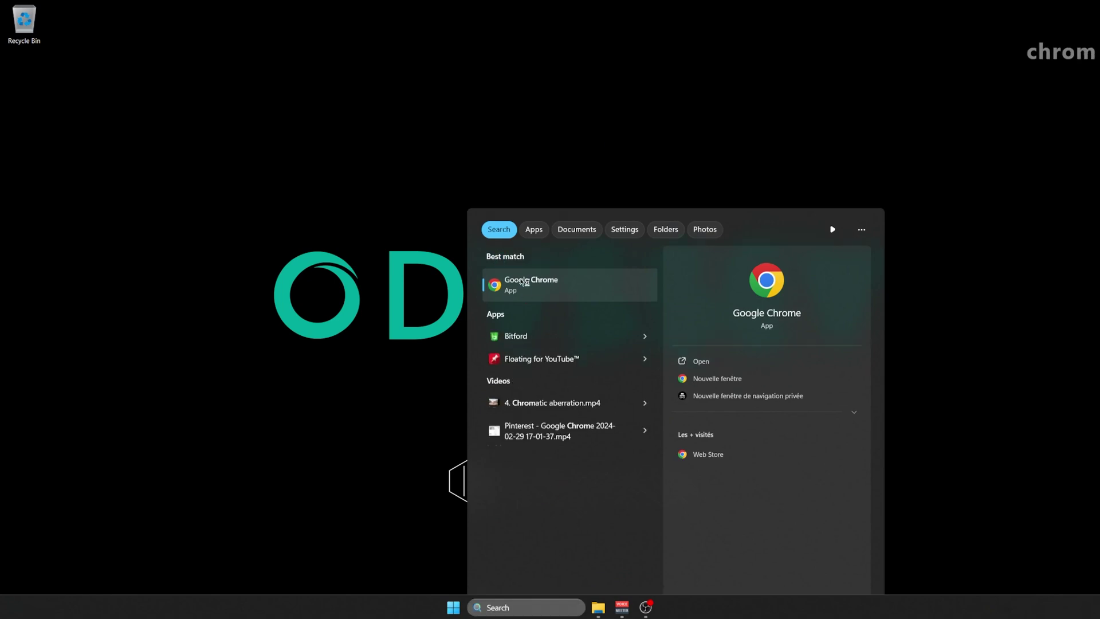
{"action": "left_click", "coordinate": [457, 373]}
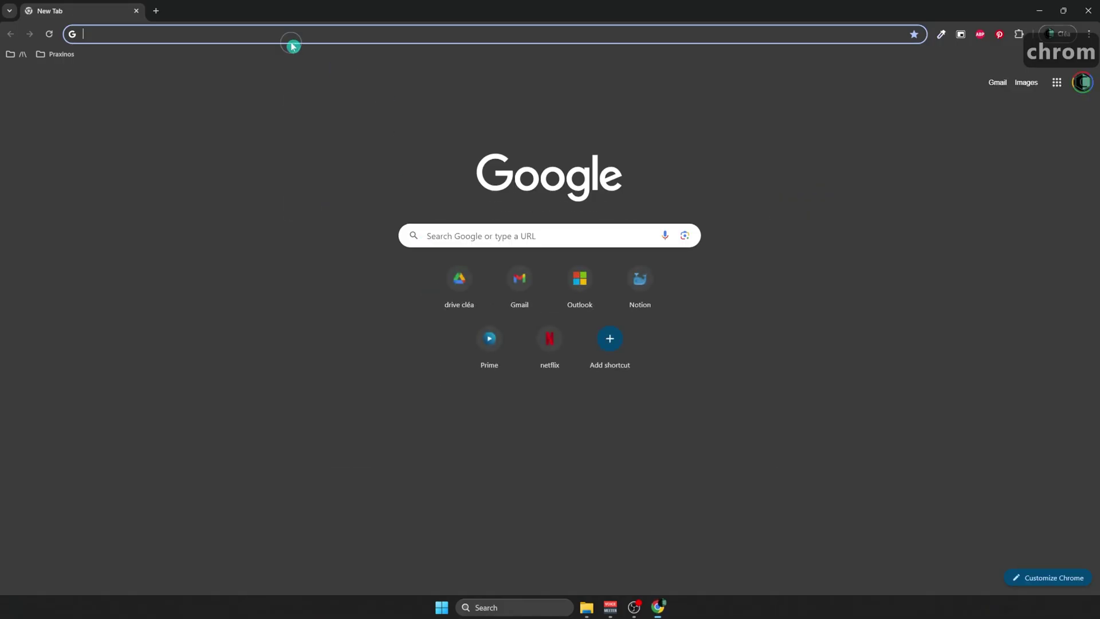
{"action": "type", "text": "p"}
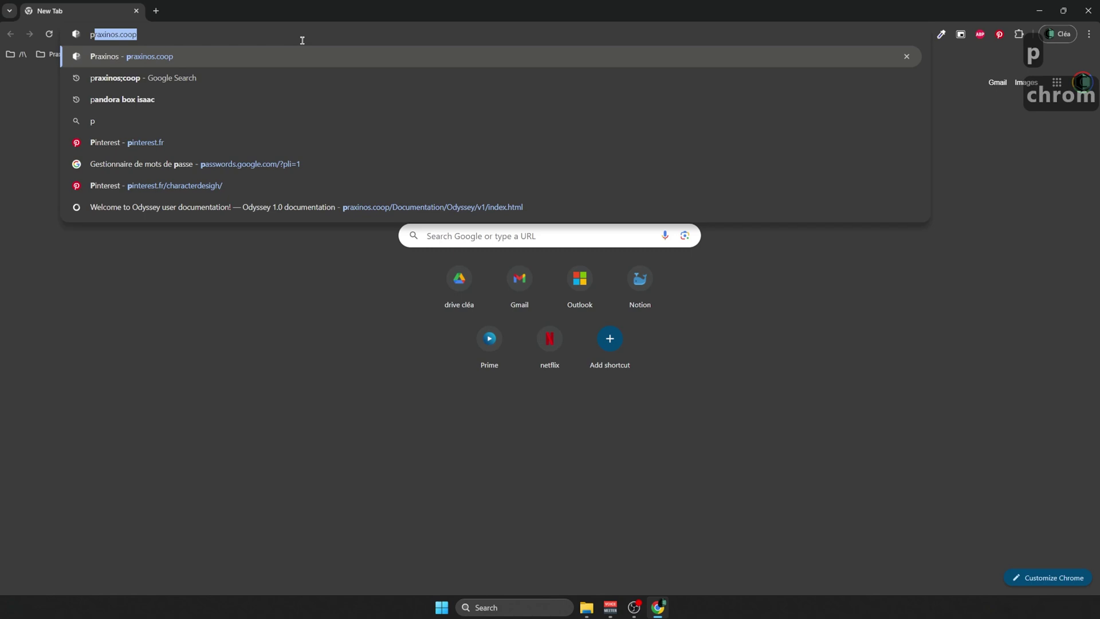
{"action": "type", "text": "rax"}
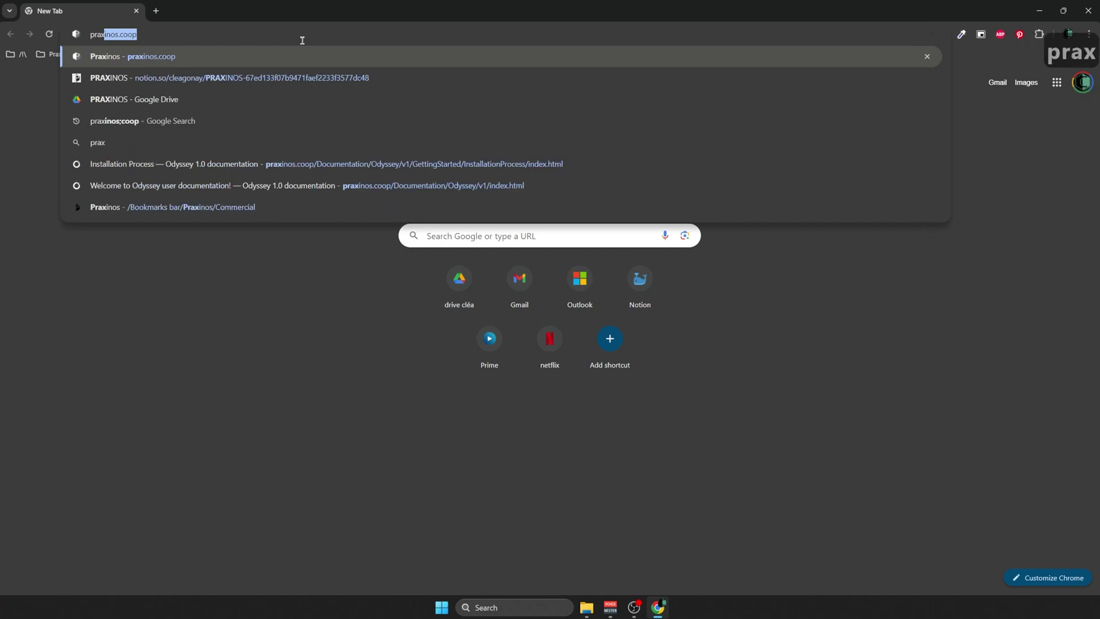
{"action": "type", "text": "inos"}
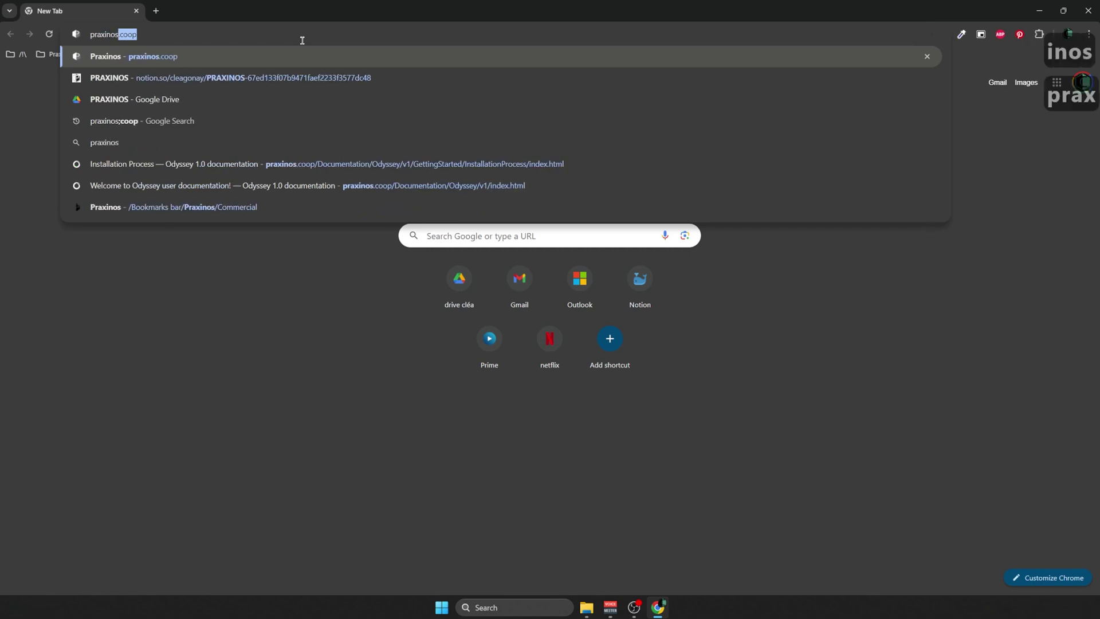
{"action": "type", "text": ".coop"}
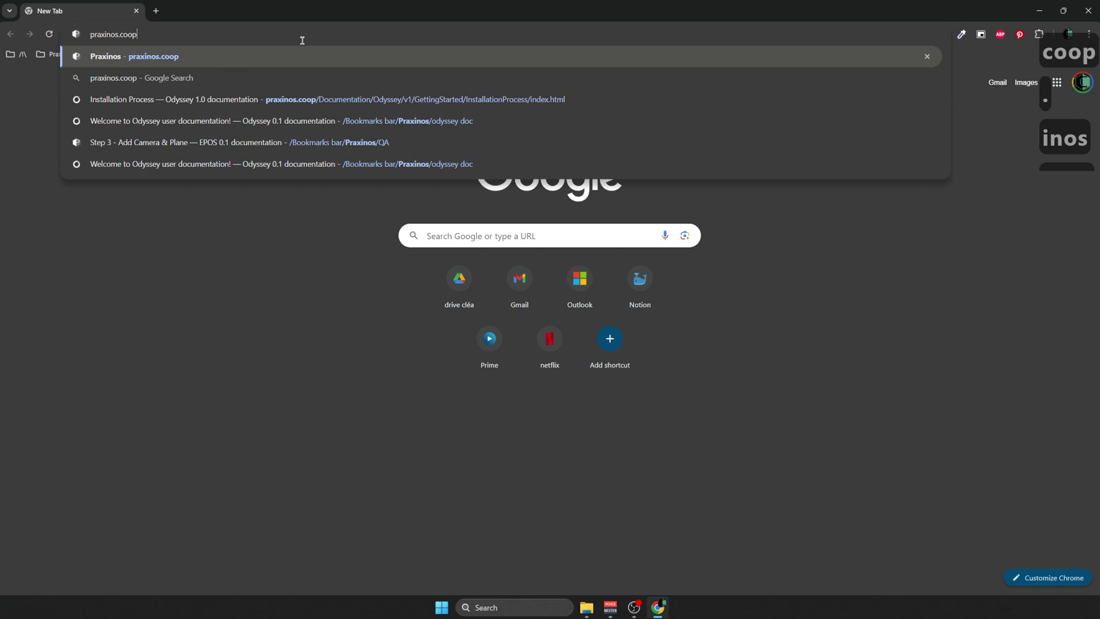
{"action": "key", "text": "Return"}
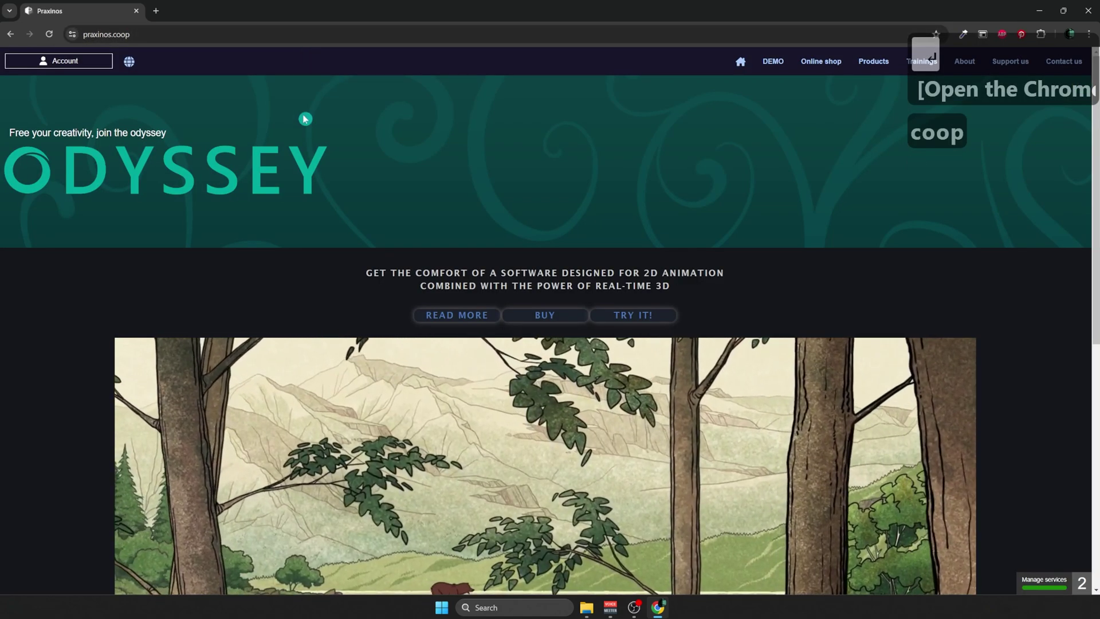
- Go from Account to the sign-in page and choose 'Sign up now!' to view the Create your account form
{"action": "left_click", "coordinate": [79, 78]}
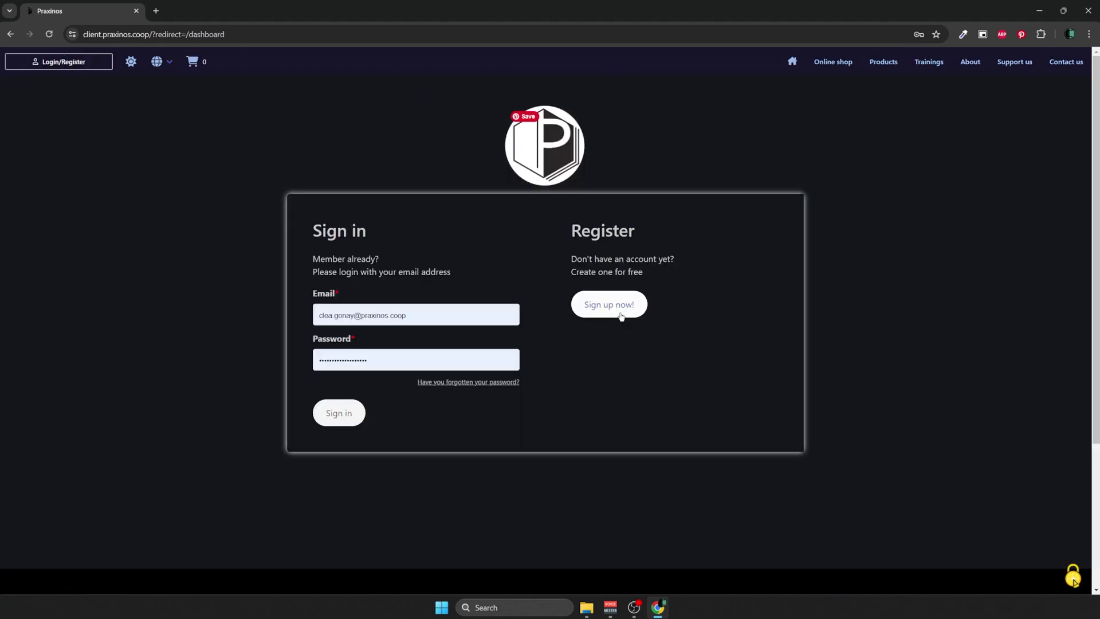
{"action": "left_click", "coordinate": [613, 324]}
{"action": "left_click", "coordinate": [608, 308]}
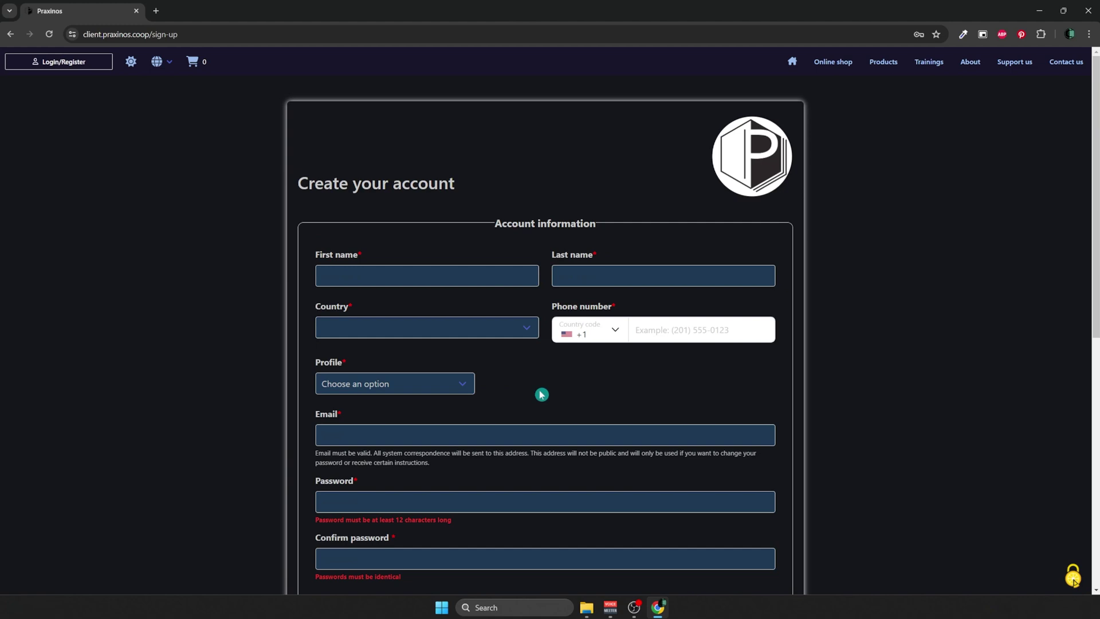
{"action": "scroll", "coordinate": [544, 374], "scroll_direction": "down", "scroll_amount": 2}
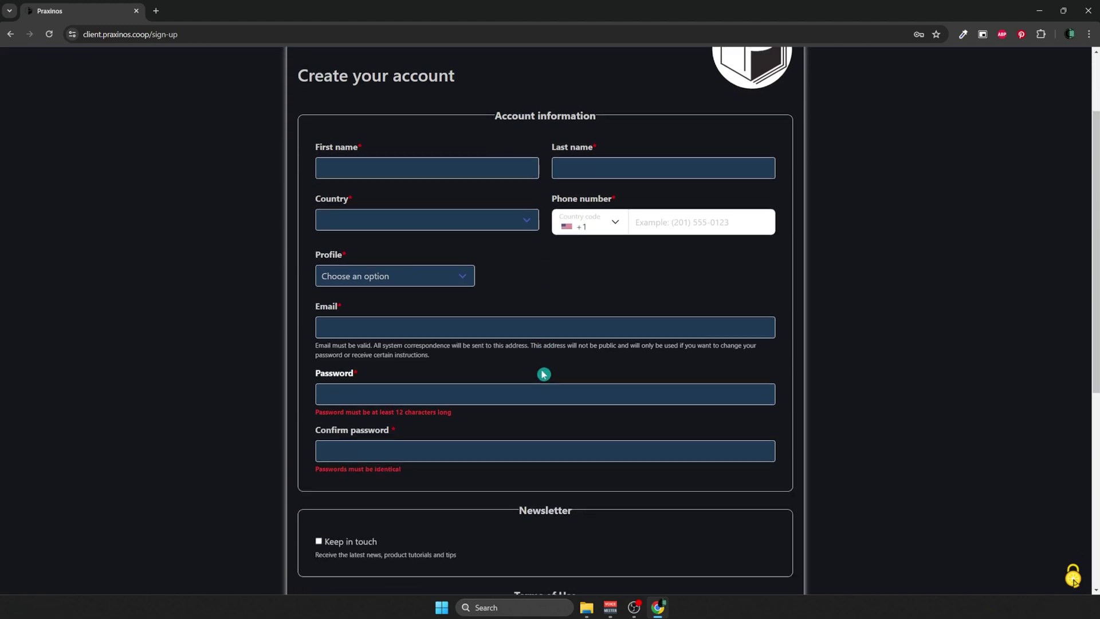
{"action": "scroll", "coordinate": [543, 374], "scroll_direction": "down", "scroll_amount": 2}
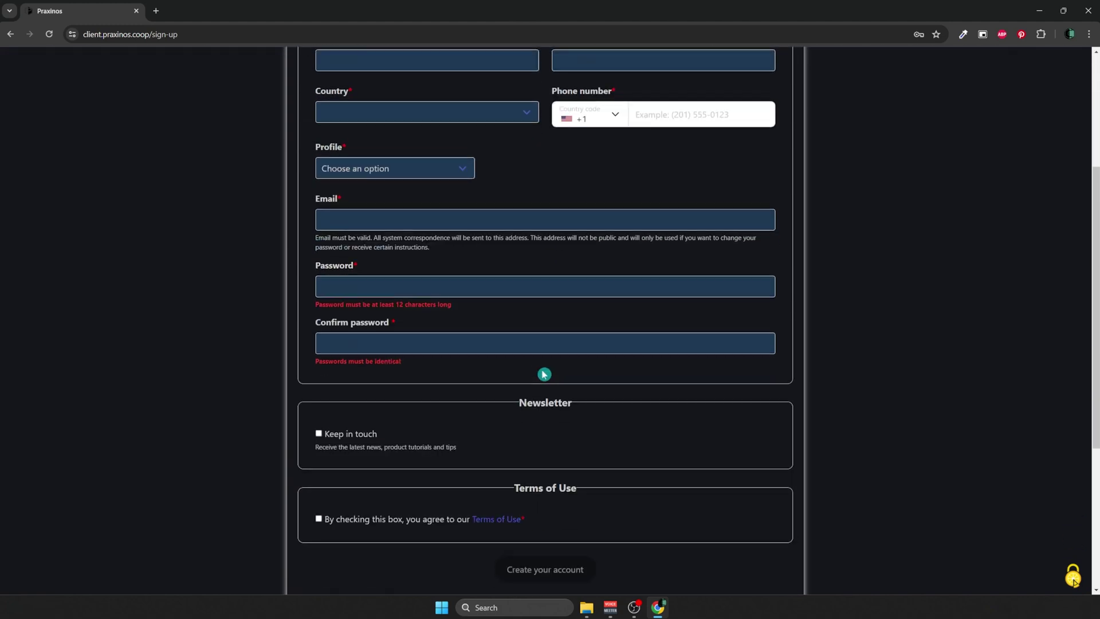
{"action": "scroll", "coordinate": [544, 374], "scroll_direction": "up", "scroll_amount": 4}
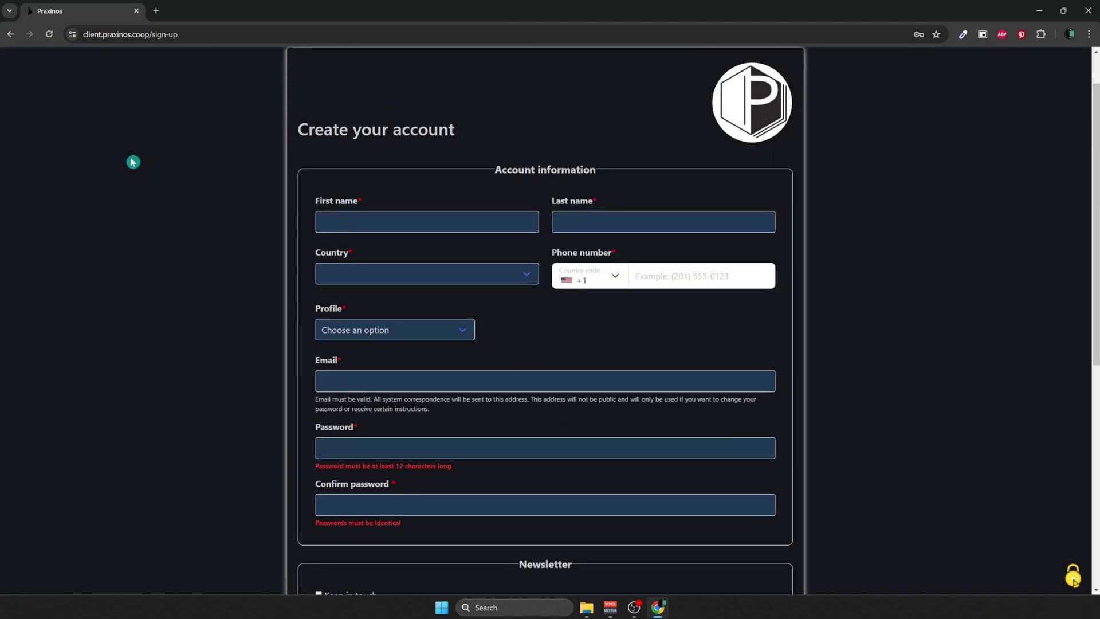
- Sign in with the saved credentials and download the Windows launcher installer from Your downloads
{"action": "left_click", "coordinate": [9, 35]}
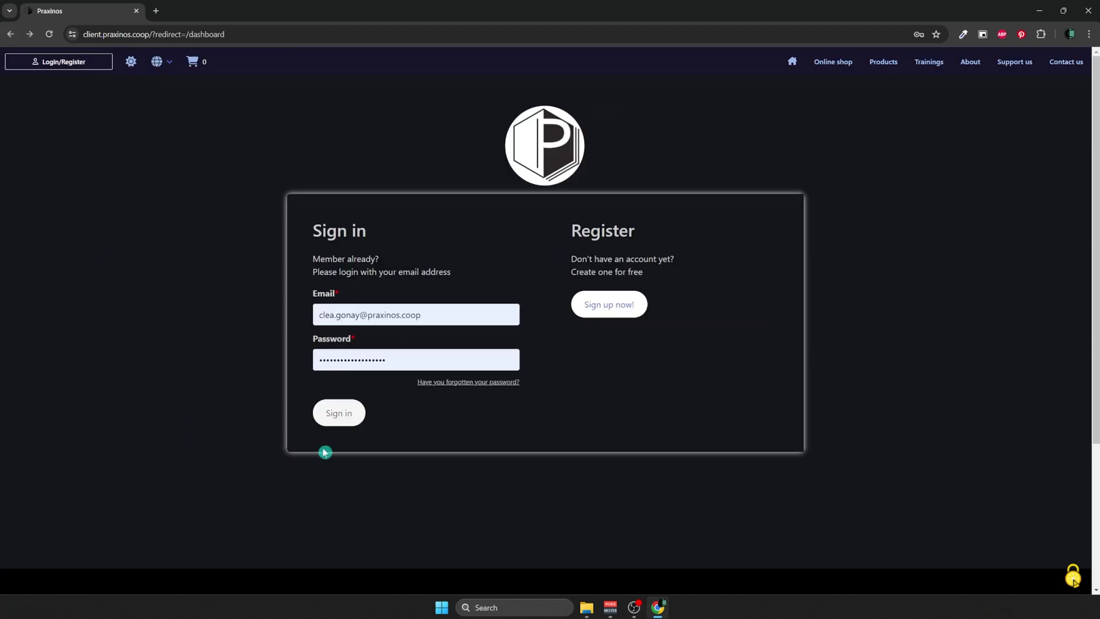
{"action": "left_click", "coordinate": [343, 422]}
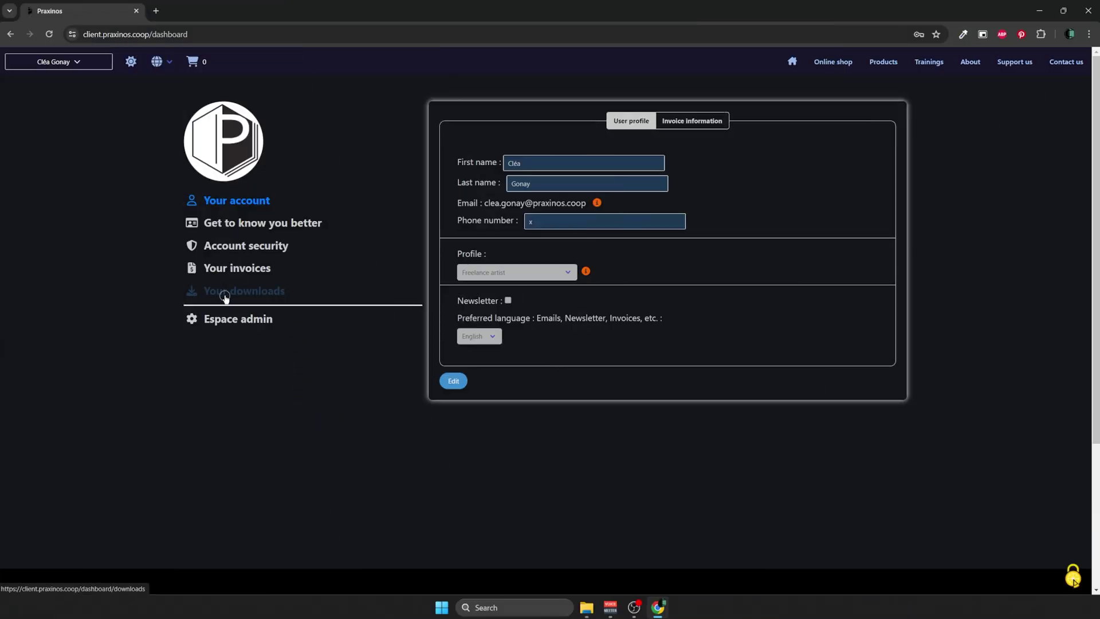
{"action": "left_click", "coordinate": [225, 297]}
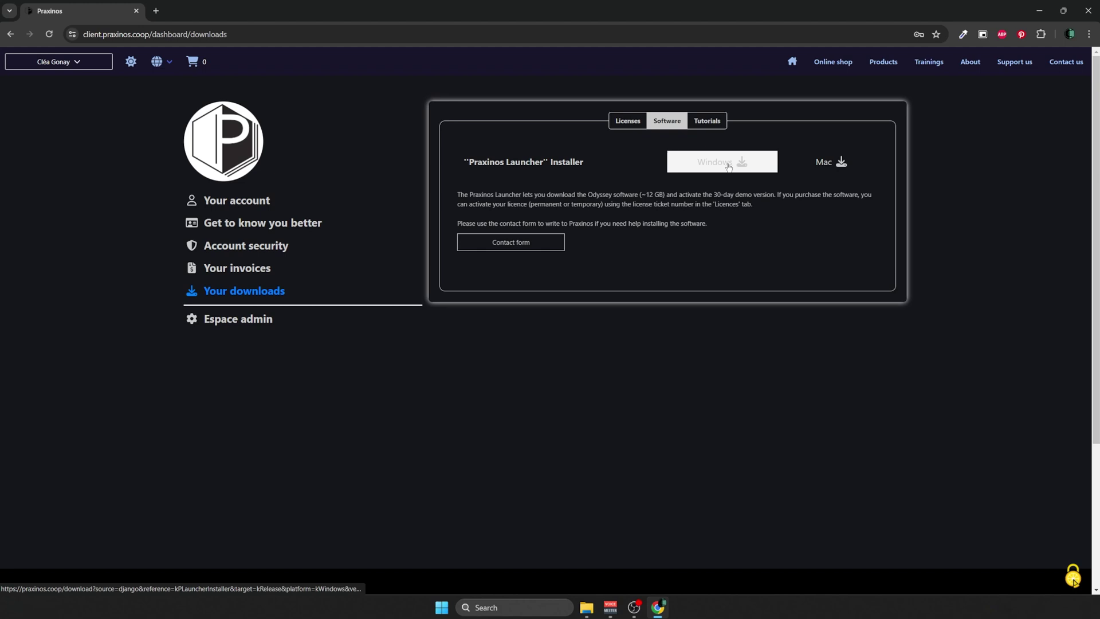
{"action": "left_click", "coordinate": [737, 168]}
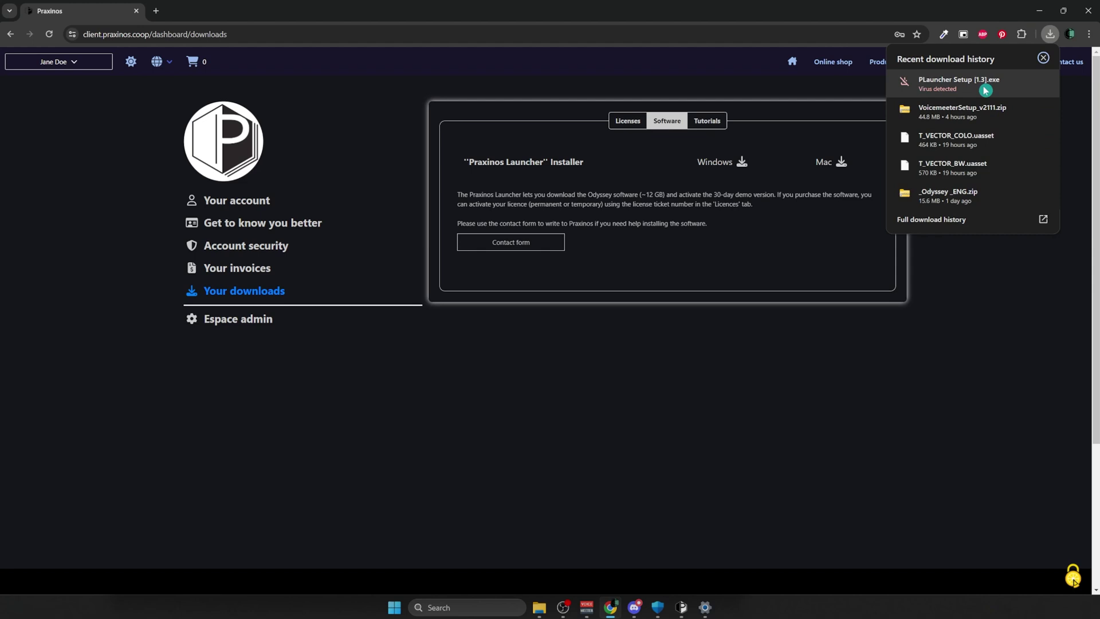
- Open Windows Security, maximized, at the Virus & threat protection history
{"action": "left_click", "coordinate": [716, 604]}
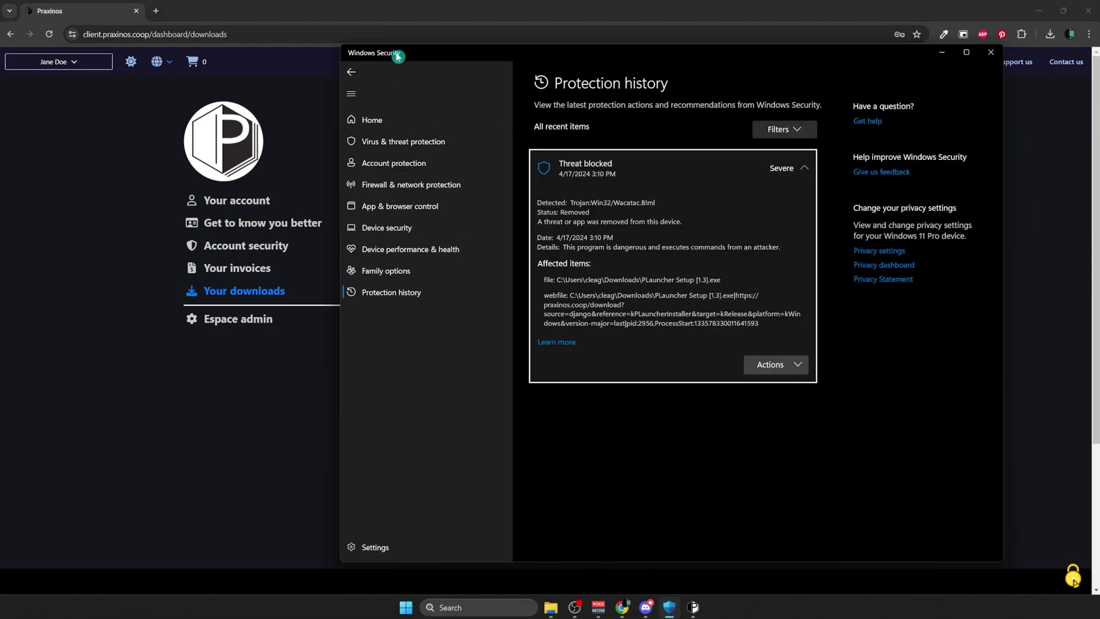
{"action": "double_click", "coordinate": [416, 54]}
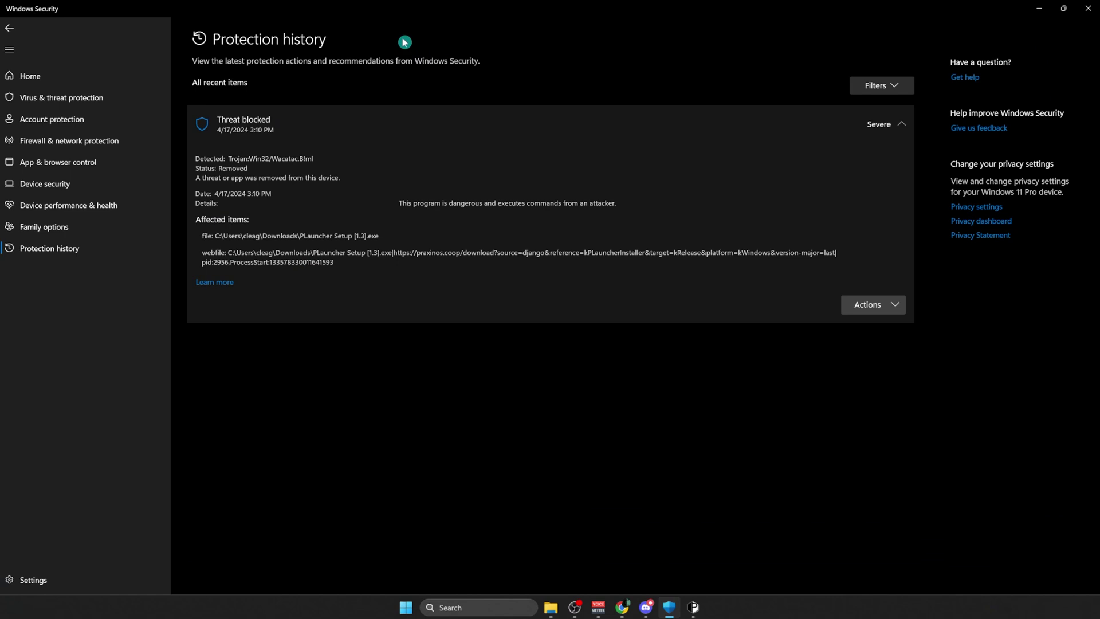
{"action": "left_click", "coordinate": [79, 84]}
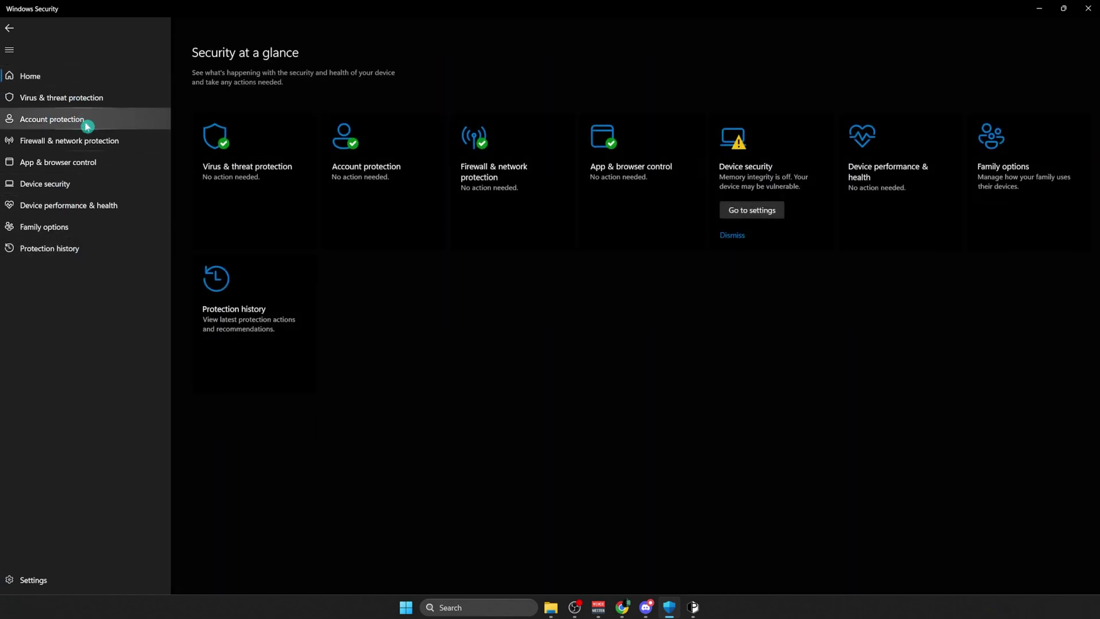
{"action": "left_click", "coordinate": [91, 99]}
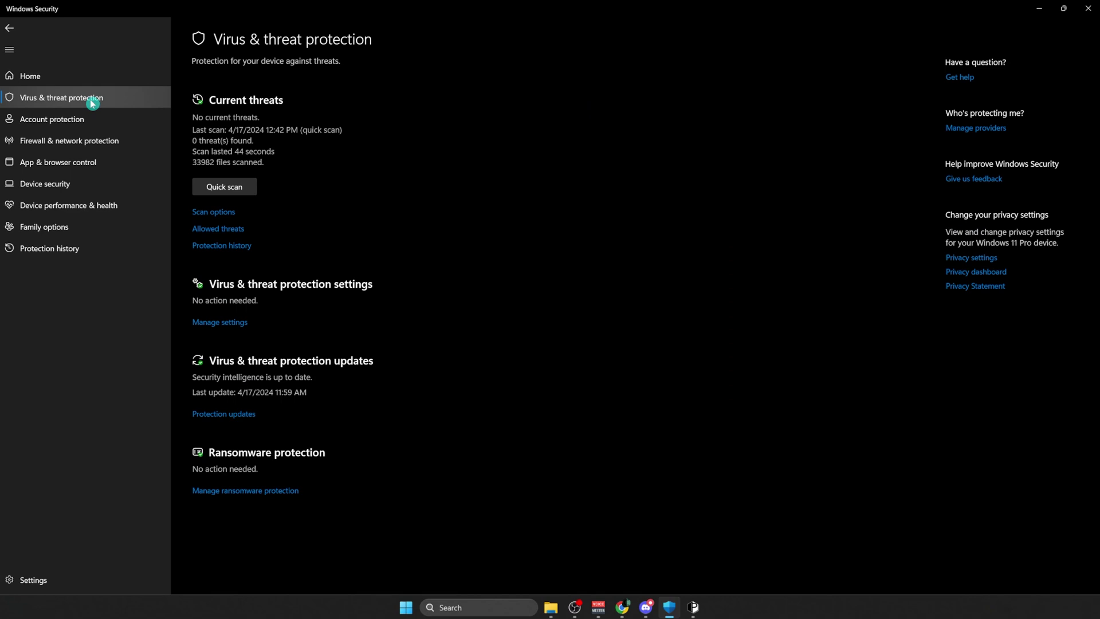
{"action": "left_click", "coordinate": [215, 248]}
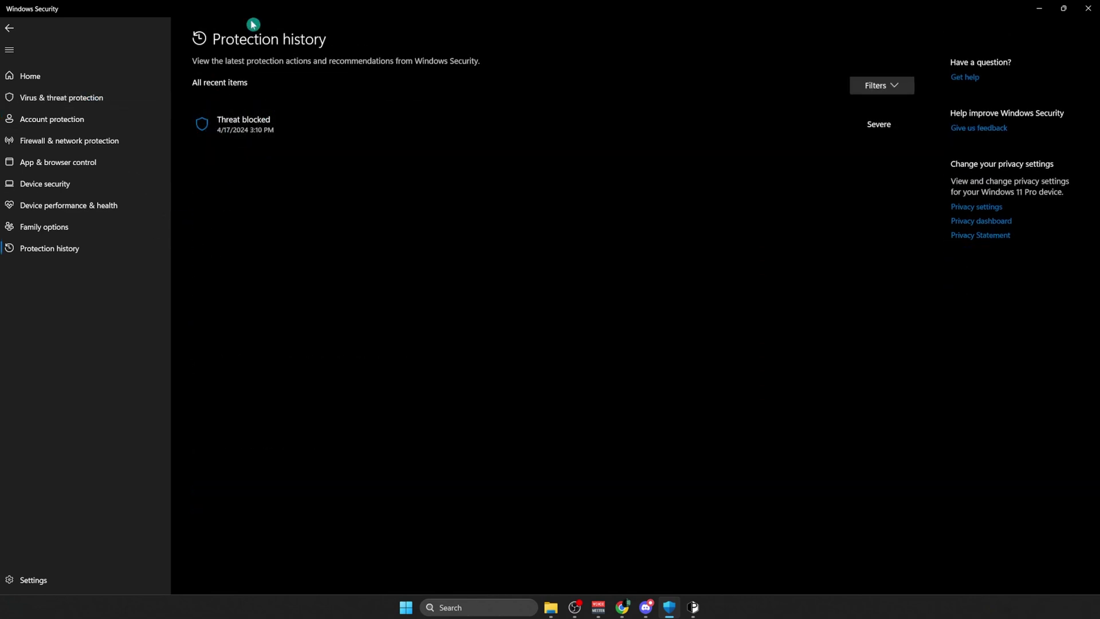
- Allow the blocked PLauncher Setup [1.3].exe threat and return to Chrome's downloads
{"action": "left_click", "coordinate": [267, 130]}
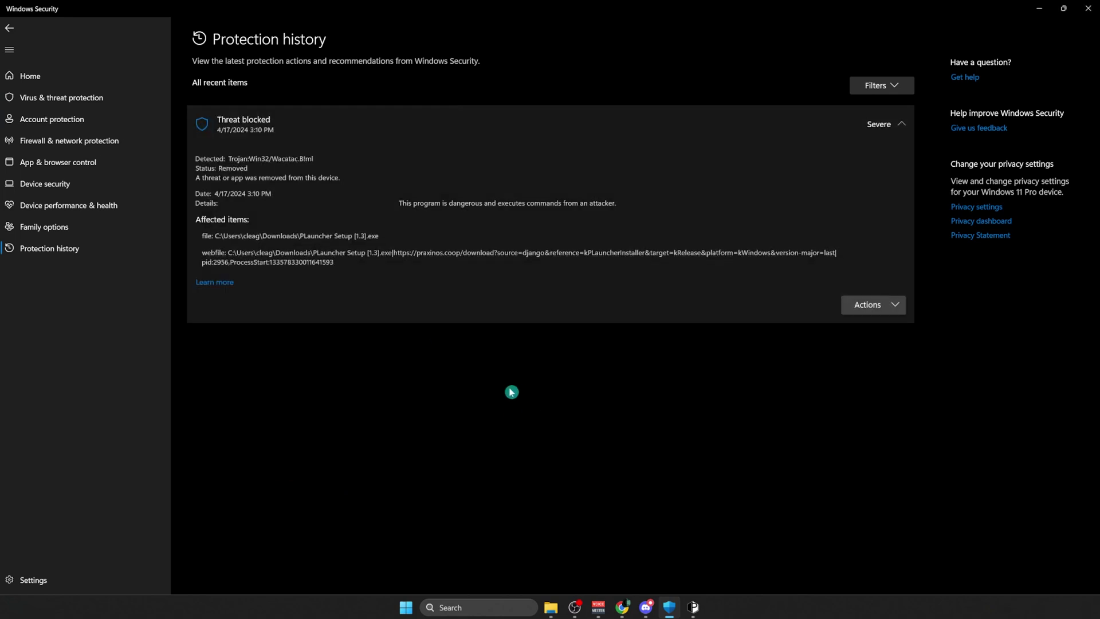
{"action": "left_click", "coordinate": [864, 307]}
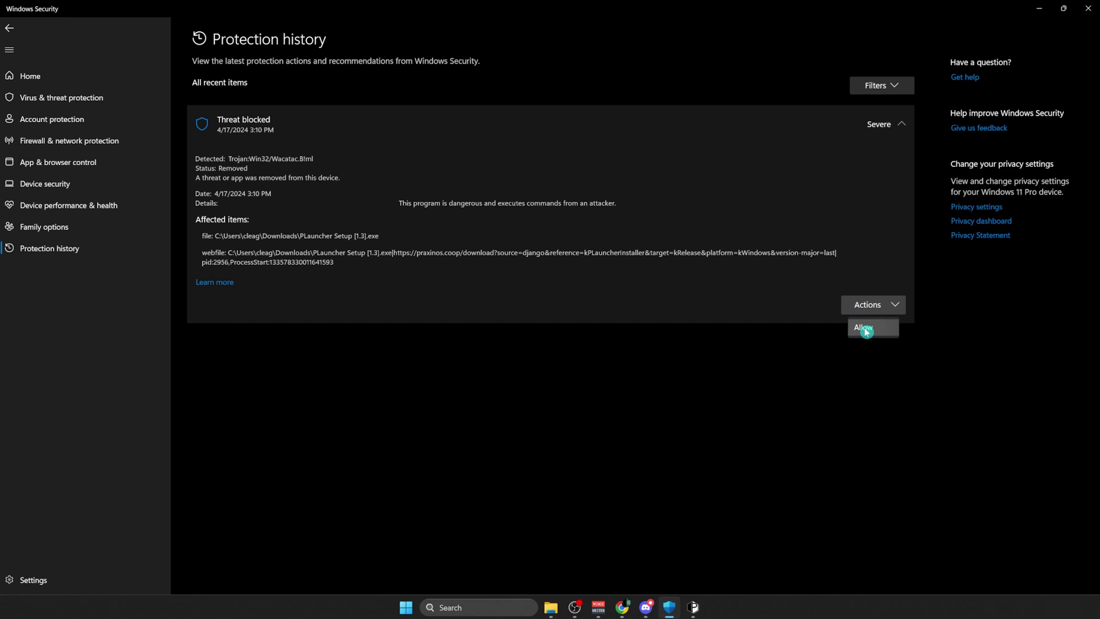
{"action": "left_click", "coordinate": [865, 329]}
{"action": "left_click", "coordinate": [621, 606]}
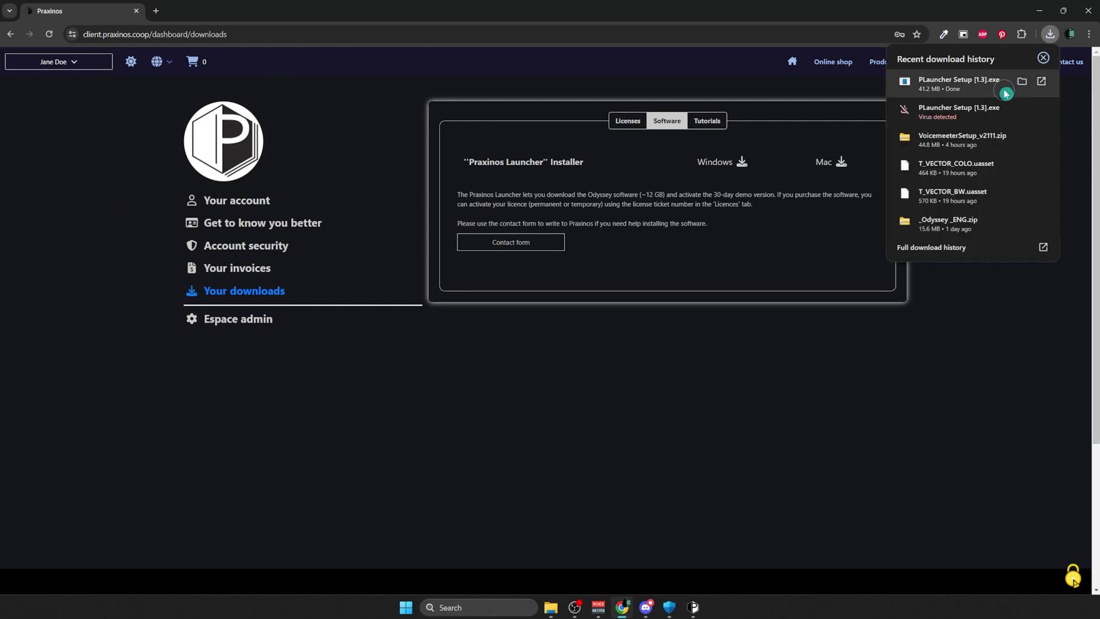
- Run PLauncher setup, accept the licence, include Codemeter and install into C:\Program Files\Praxinos\PLauncher\
{"action": "left_click", "coordinate": [1022, 83]}
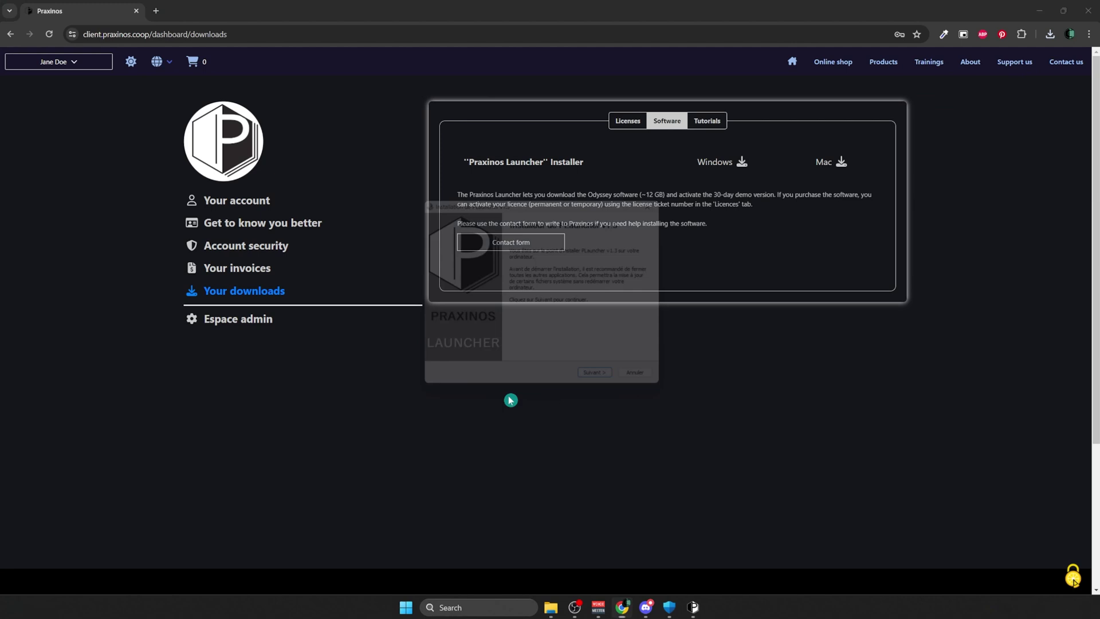
{"action": "left_click", "coordinate": [610, 389]}
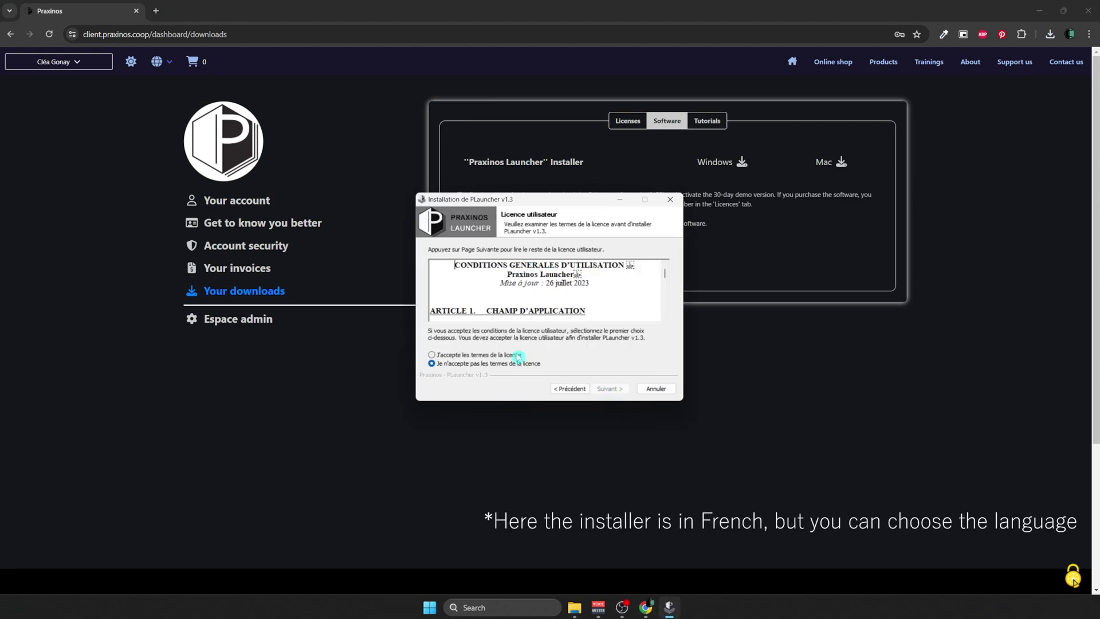
{"action": "left_click", "coordinate": [517, 356]}
{"action": "left_click", "coordinate": [604, 389]}
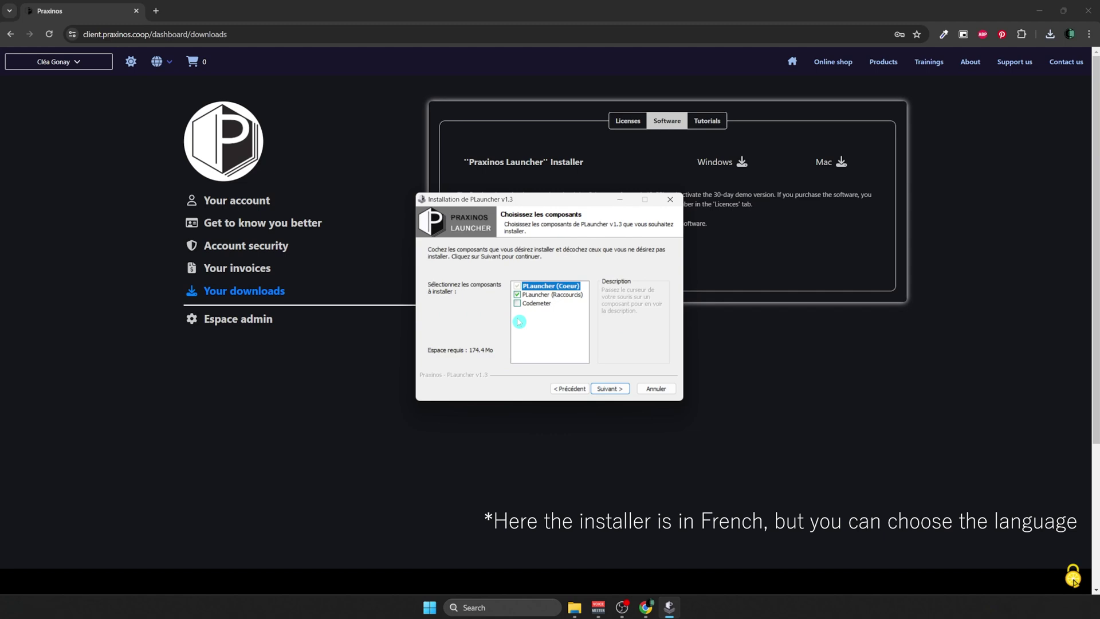
{"action": "mouse_move", "coordinate": [518, 305]}
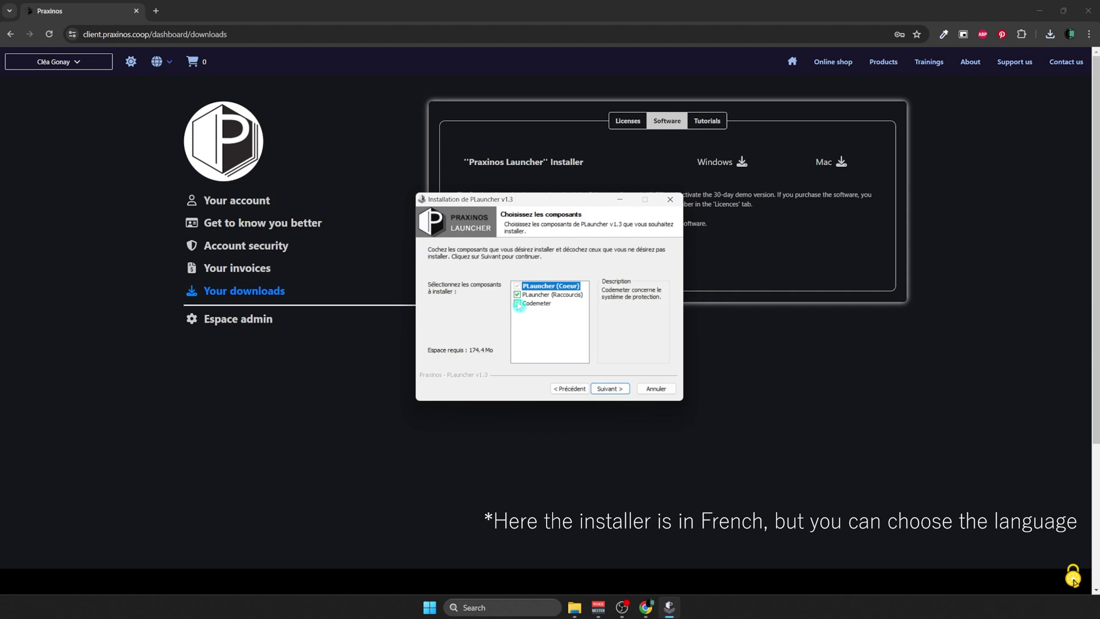
{"action": "left_click", "coordinate": [519, 306]}
{"action": "left_click", "coordinate": [612, 390]}
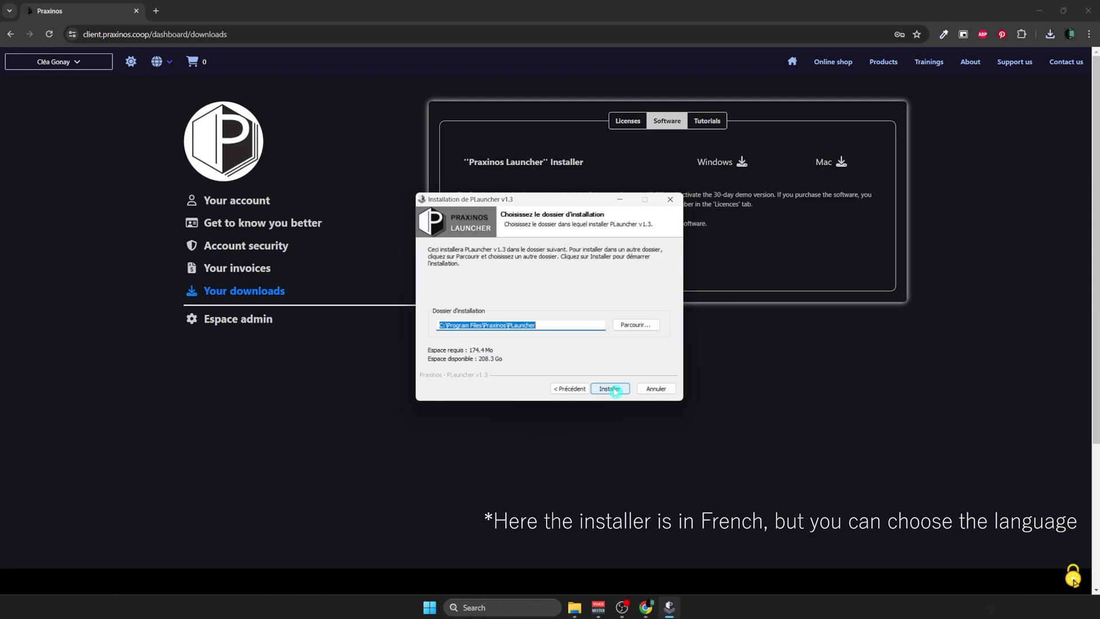
{"action": "left_click", "coordinate": [636, 324]}
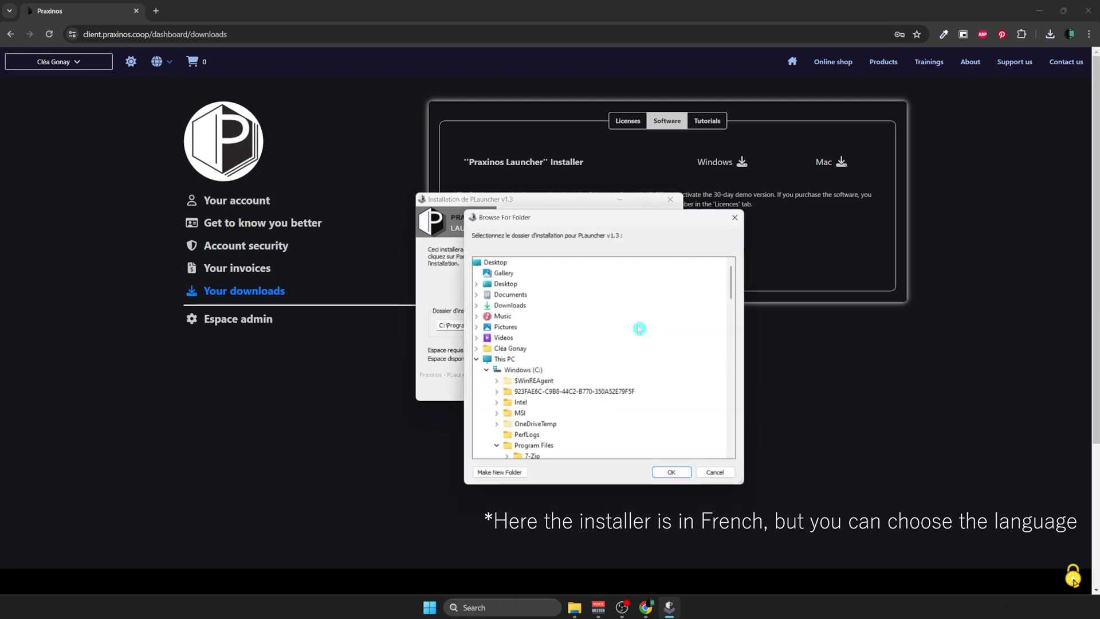
{"action": "left_click", "coordinate": [679, 475]}
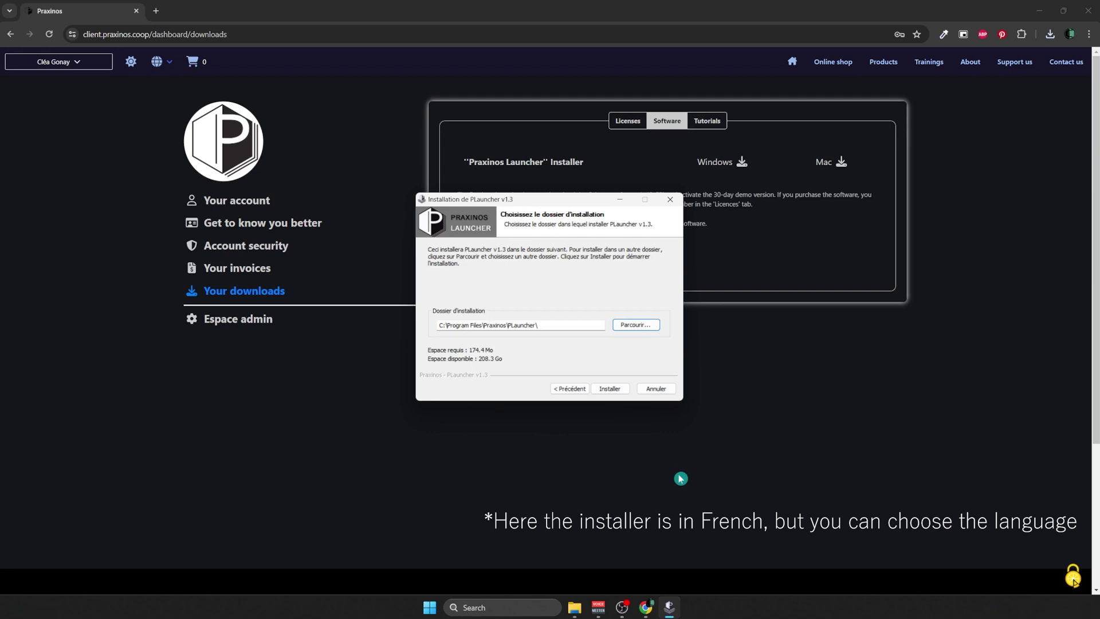
{"action": "left_click", "coordinate": [609, 389]}
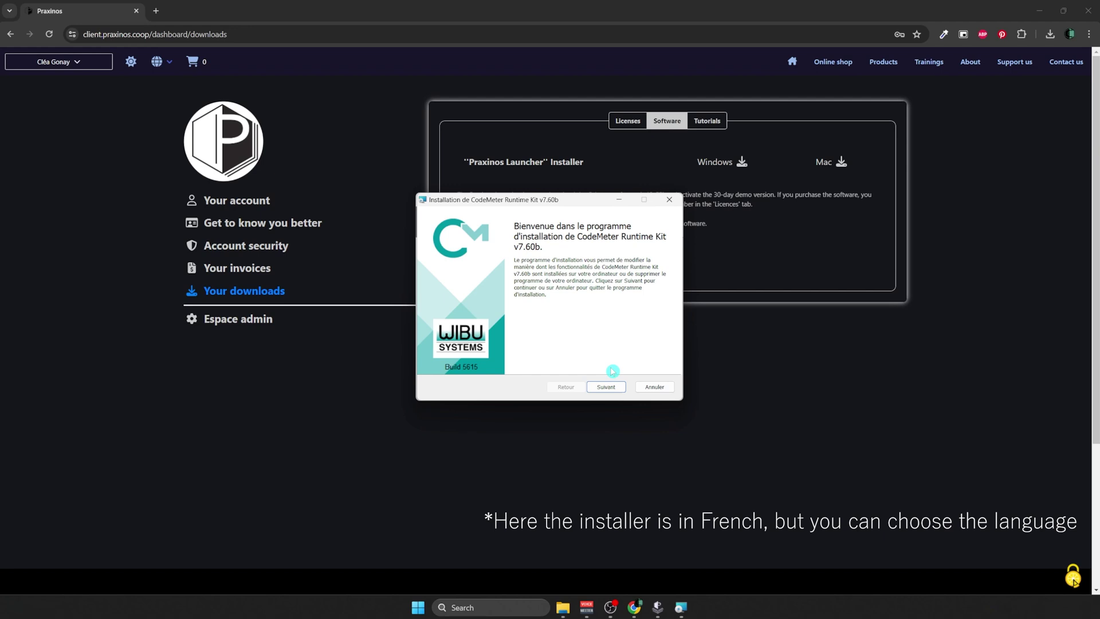
- Quit the CodeMeter maintenance setup and finish the PLauncher installer
{"action": "left_click", "coordinate": [615, 387]}
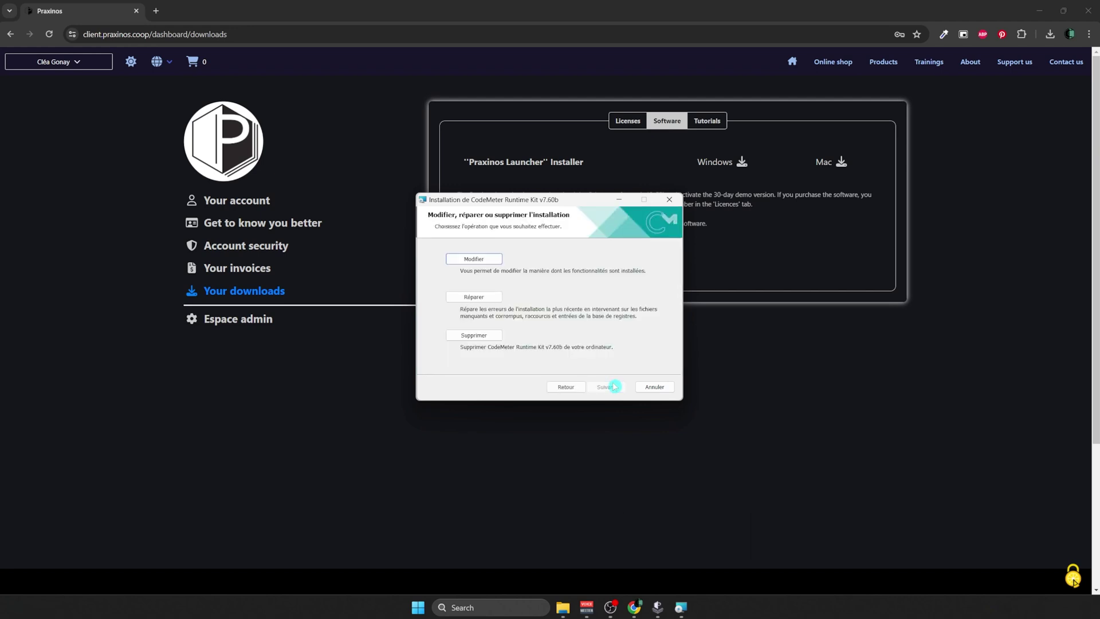
{"action": "key", "text": "Escape"}
{"action": "key", "text": "Return"}
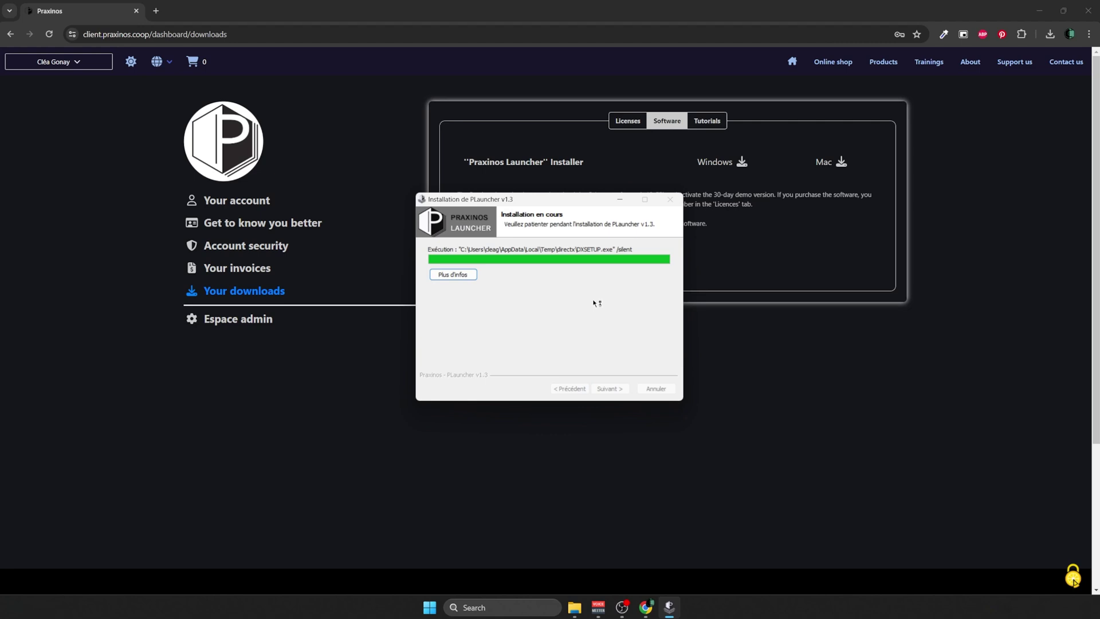
{"action": "left_click", "coordinate": [614, 388]}
{"action": "left_click", "coordinate": [614, 388]}
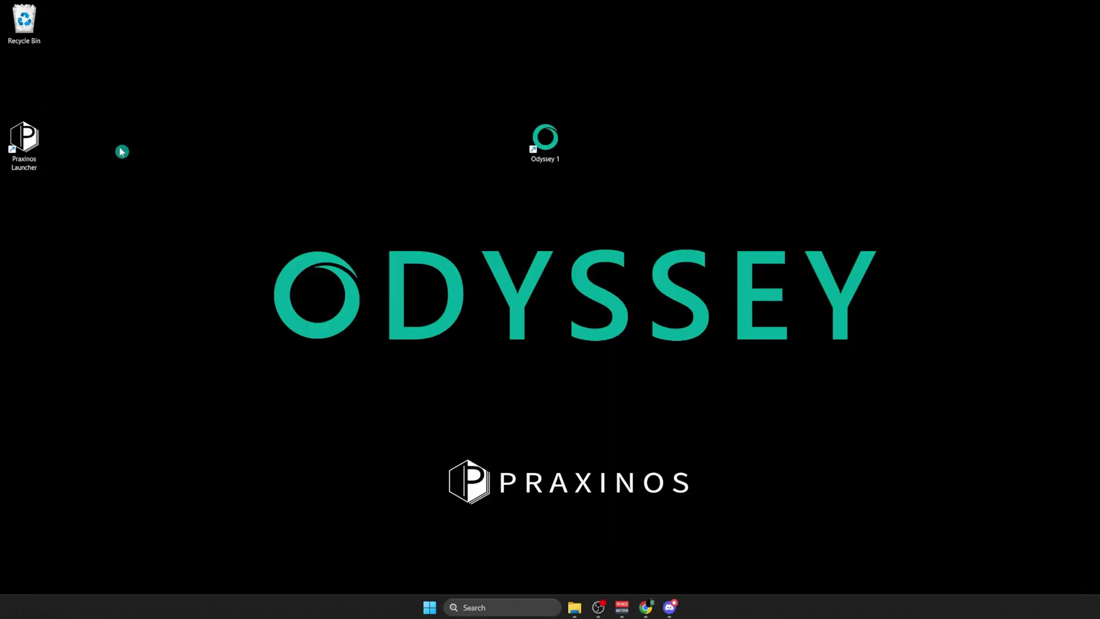
- Start Praxinos Launcher from its desktop shortcut, showing Odyssey 1.1 on the Software page
{"action": "left_click_drag", "start_coordinate": [24, 140], "coordinate": [473, 160]}
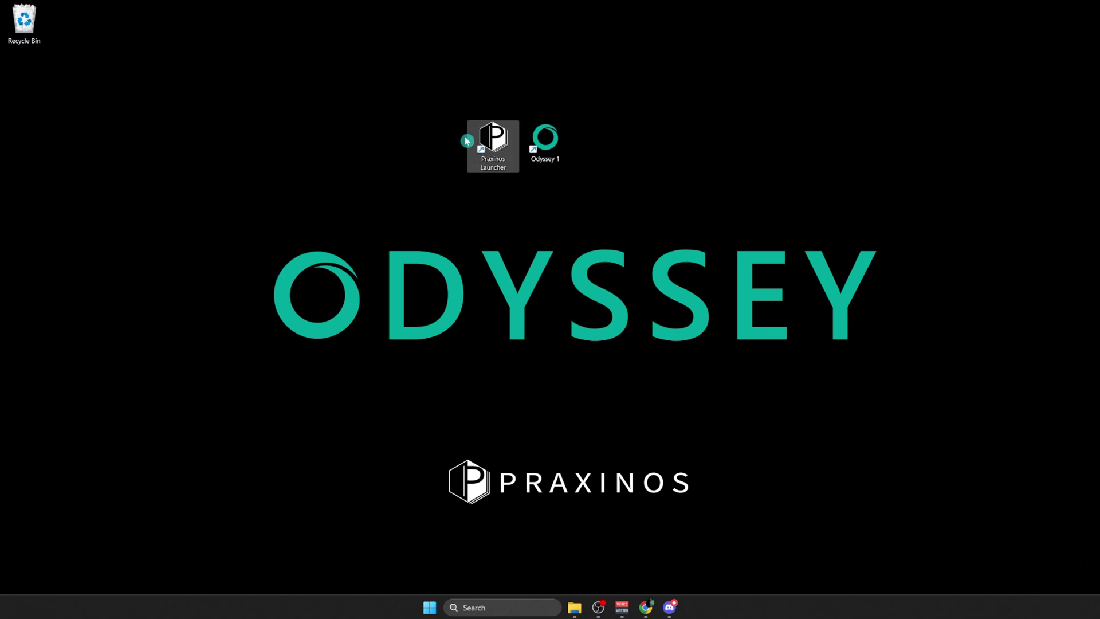
{"action": "left_click", "coordinate": [487, 141]}
{"action": "double_click", "coordinate": [487, 141]}
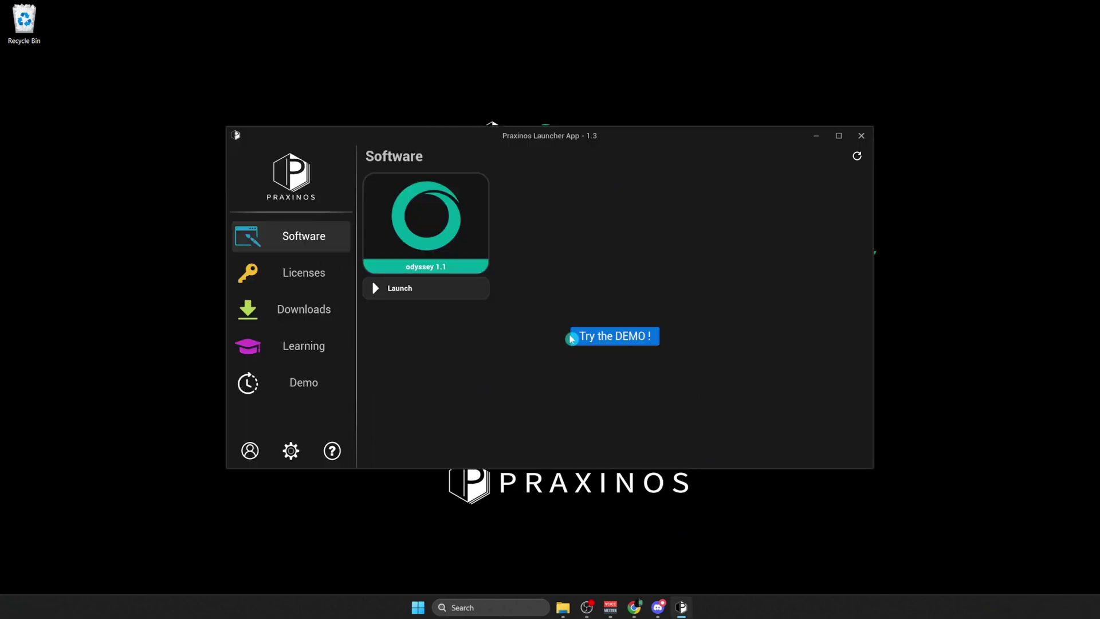
{"action": "mouse_move", "coordinate": [431, 187]}
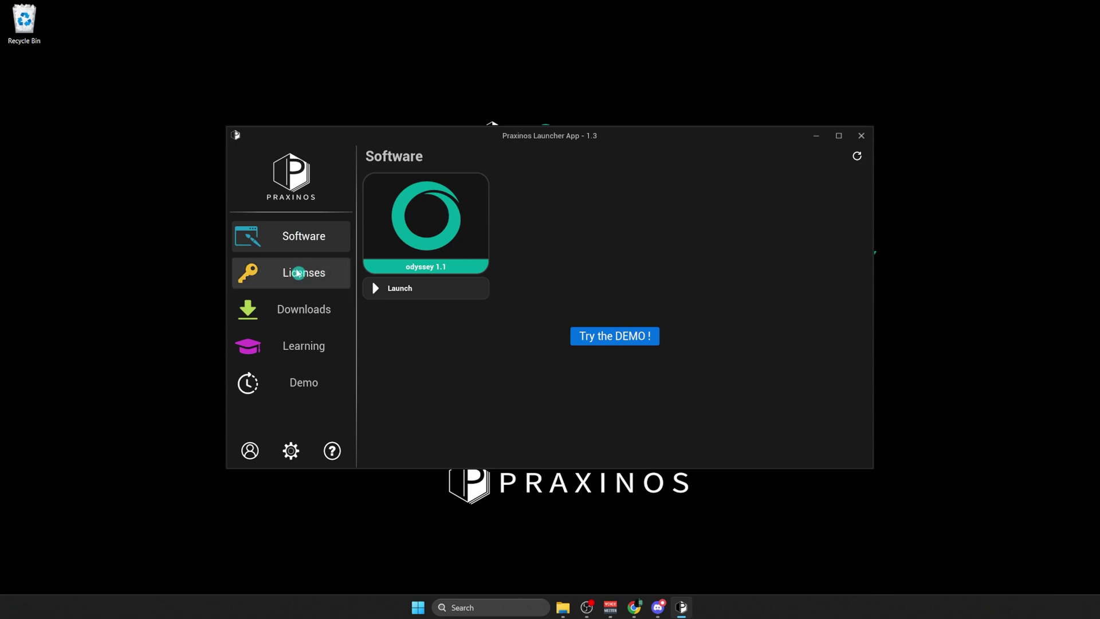
- Browse the launcher's Licenses, Downloads and Learning pages, then go to the Demo page
{"action": "left_click", "coordinate": [296, 272]}
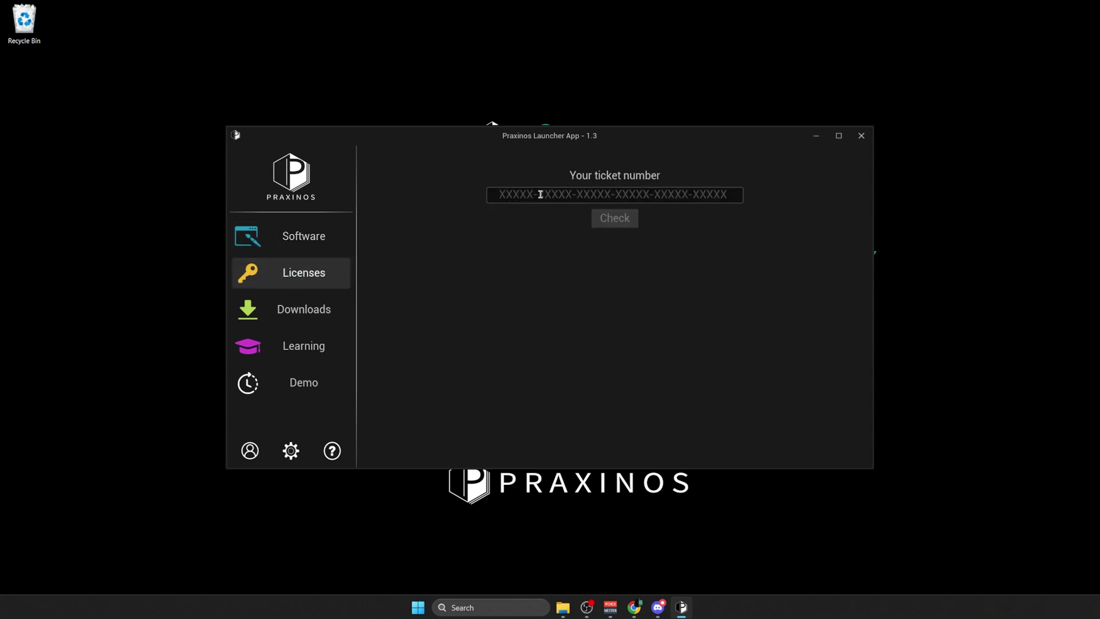
{"action": "left_click", "coordinate": [609, 220]}
{"action": "left_click", "coordinate": [306, 320]}
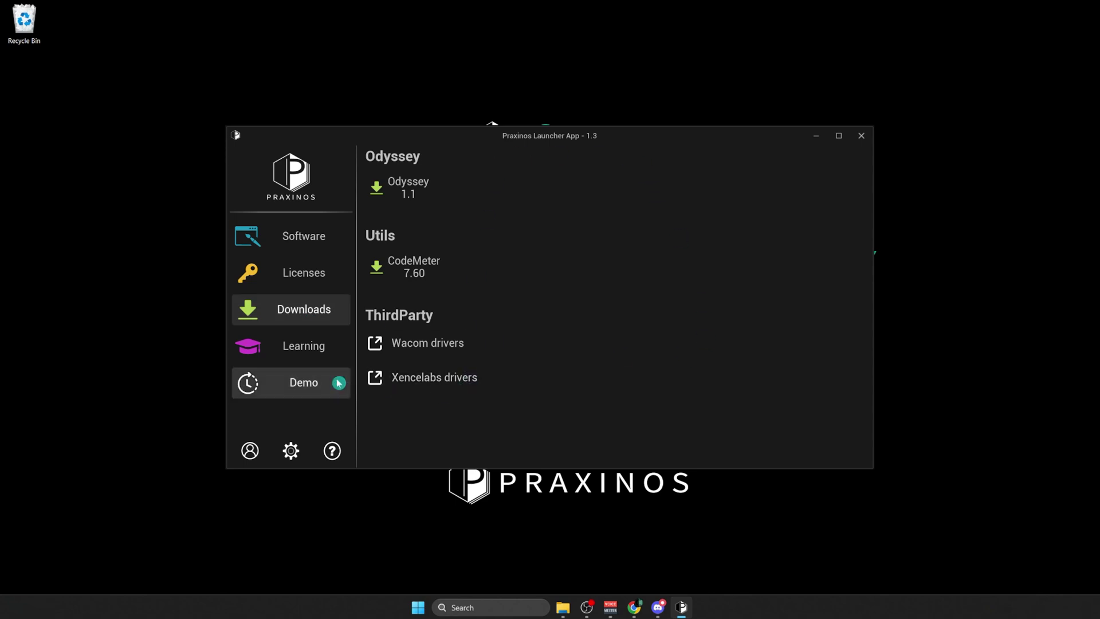
{"action": "left_click", "coordinate": [293, 352]}
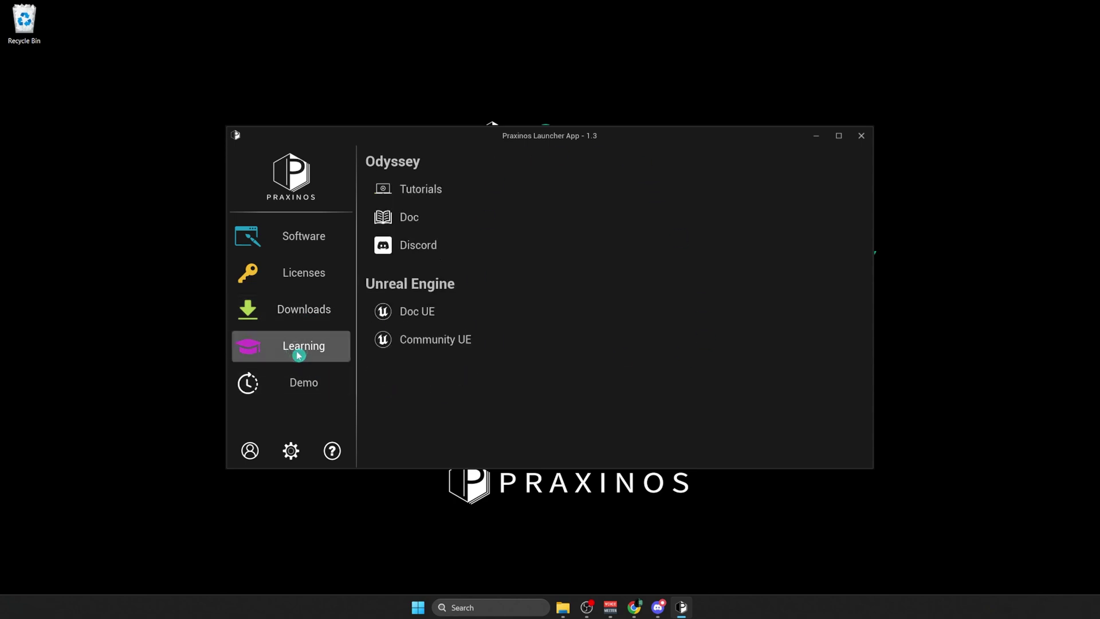
{"action": "left_click", "coordinate": [281, 379]}
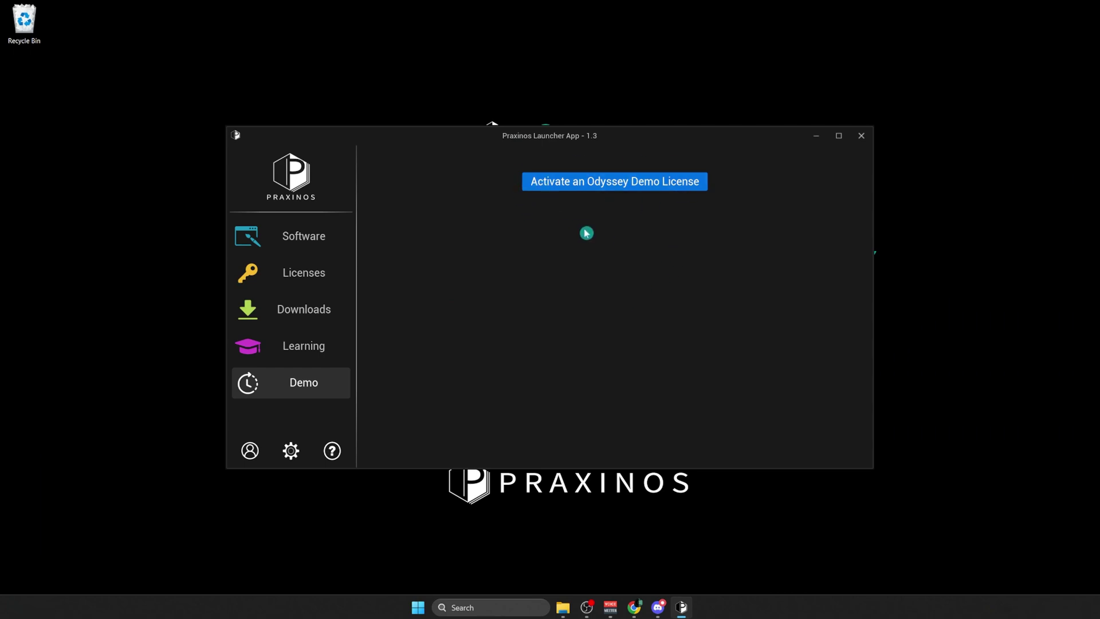
- Activate the 30-day Odyssey demo licence and download Odyssey 1.1 from the Downloads page
{"action": "left_click", "coordinate": [613, 181]}
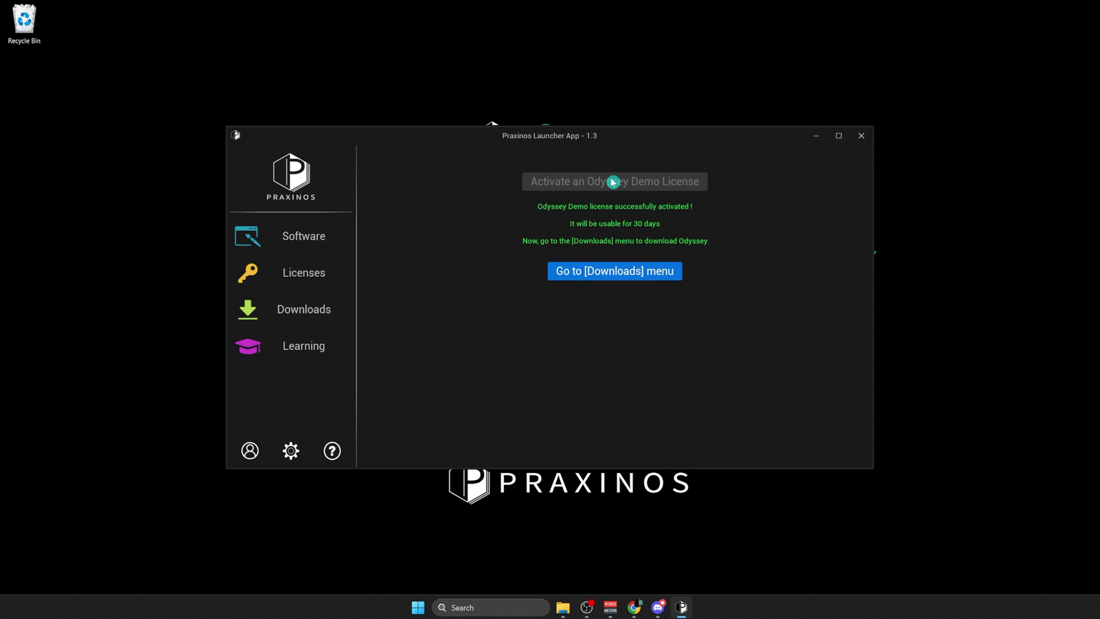
{"action": "left_click", "coordinate": [609, 277]}
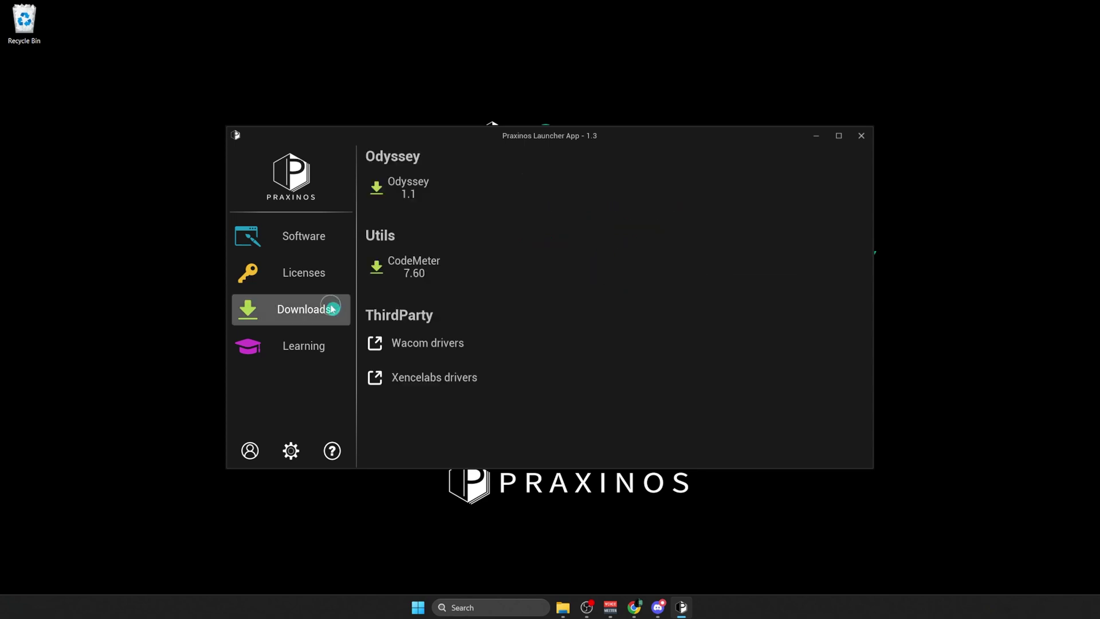
{"action": "left_click", "coordinate": [409, 190]}
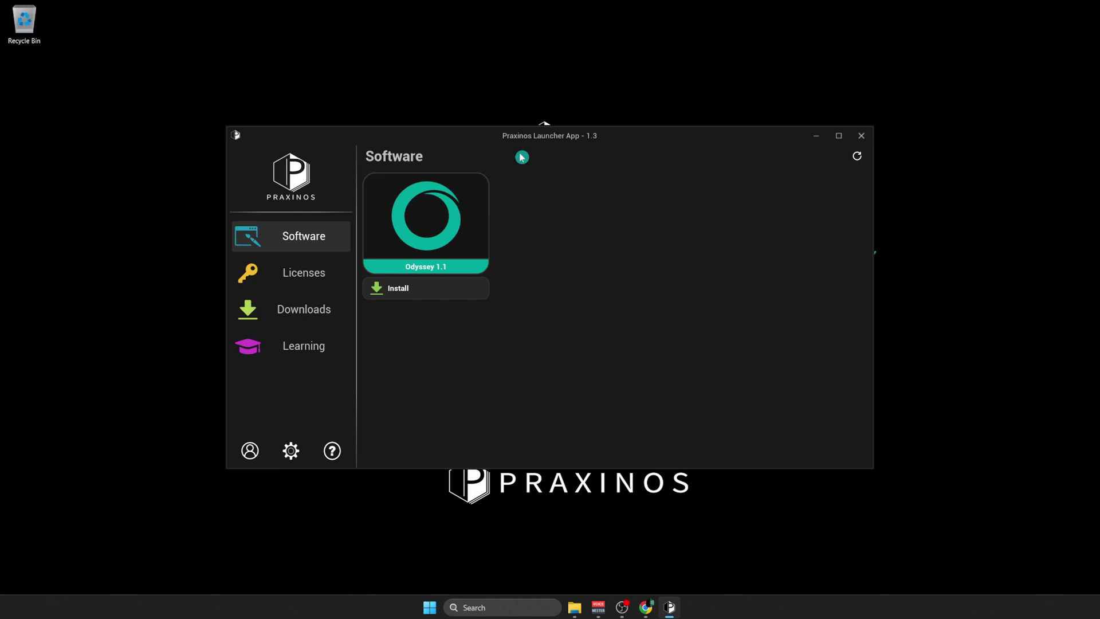
{"action": "mouse_move", "coordinate": [437, 245]}
- Open the Praxinos Products page in a new tab and view the Odyssey licence pricing
{"action": "left_click", "coordinate": [645, 606]}
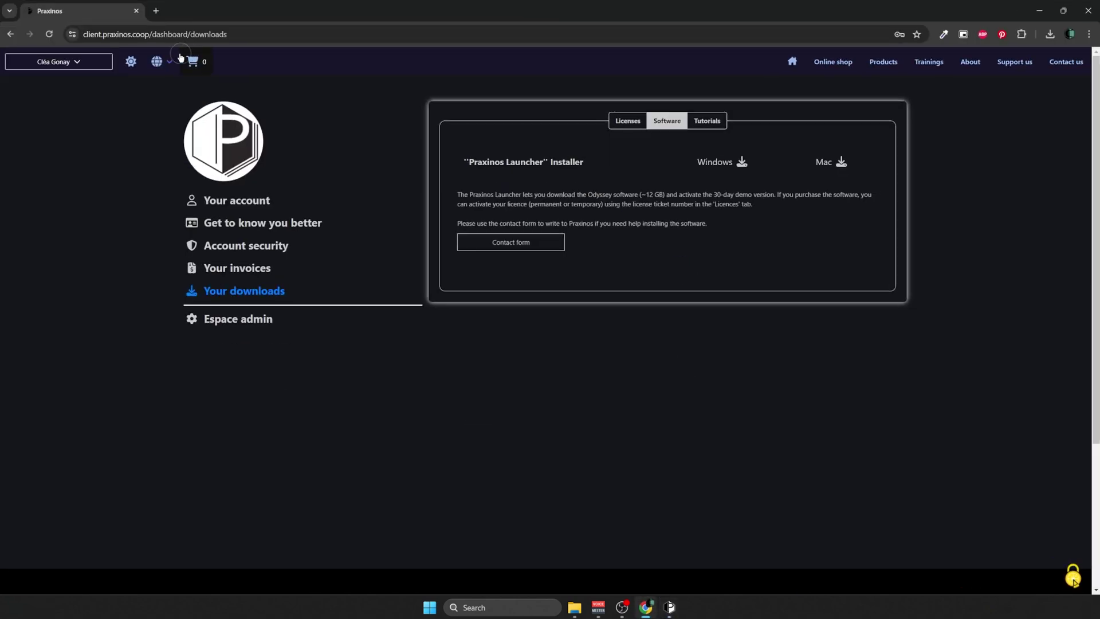
{"action": "left_click", "coordinate": [890, 63], "text": "ctrl"}
{"action": "left_click", "coordinate": [209, 11]}
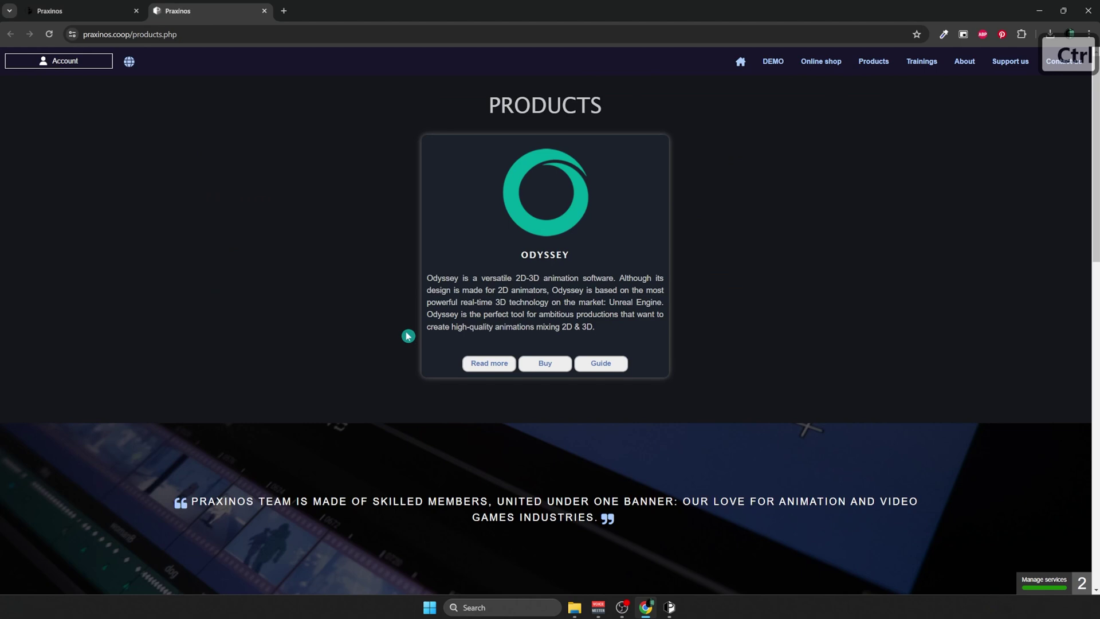
{"action": "left_click", "coordinate": [543, 362]}
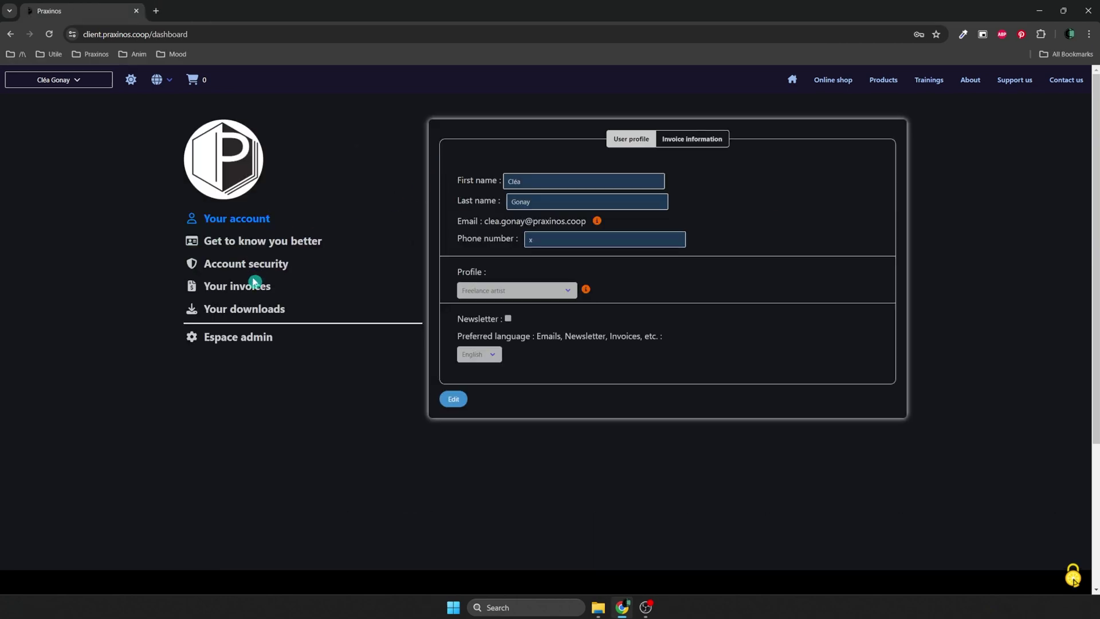
- Select the licence ticket number in the account's Licenses list to copy it
{"action": "left_click", "coordinate": [250, 310]}
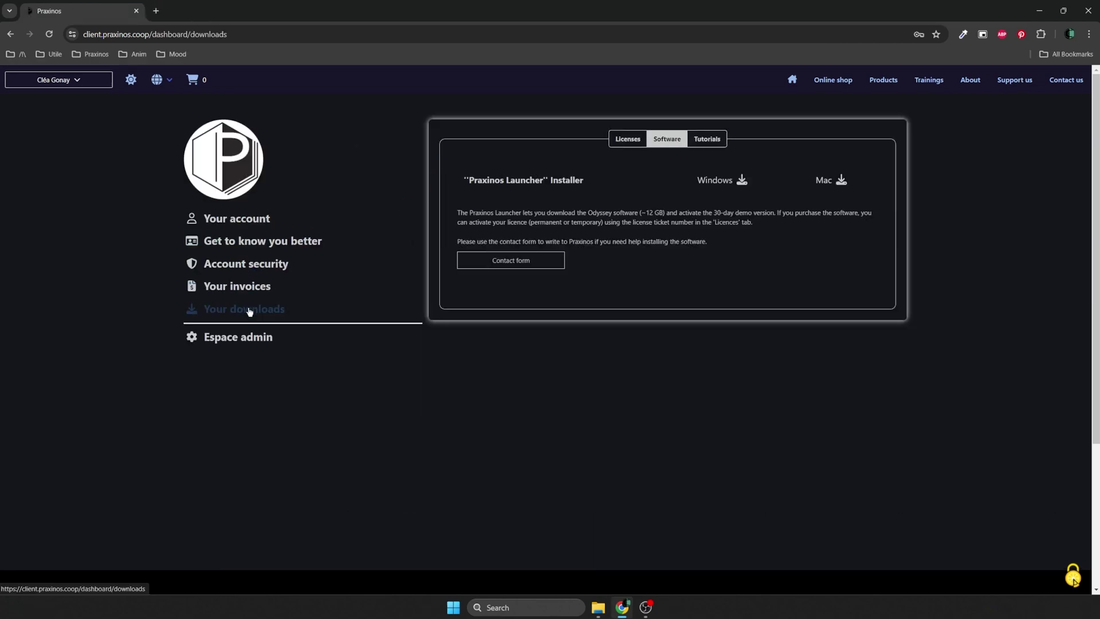
{"action": "left_click", "coordinate": [624, 142]}
{"action": "left_click_drag", "start_coordinate": [669, 252], "coordinate": [780, 260]}
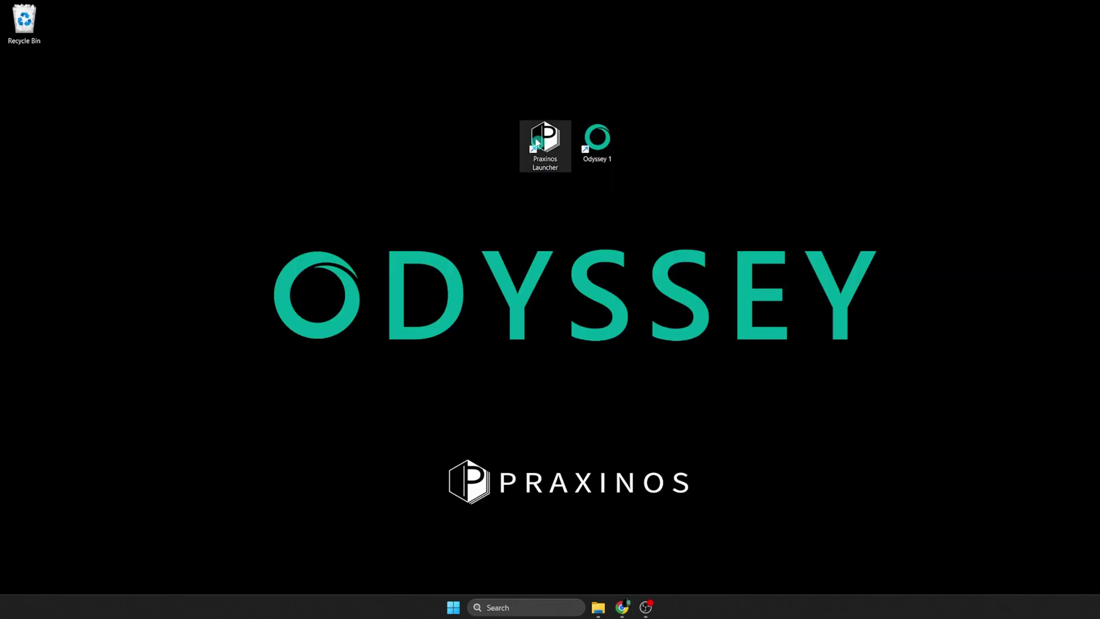
- Reopen Praxinos Launcher, check the ticket number on Licenses and activate Odyssey Release Location Rehostable
{"action": "double_click", "coordinate": [538, 142]}
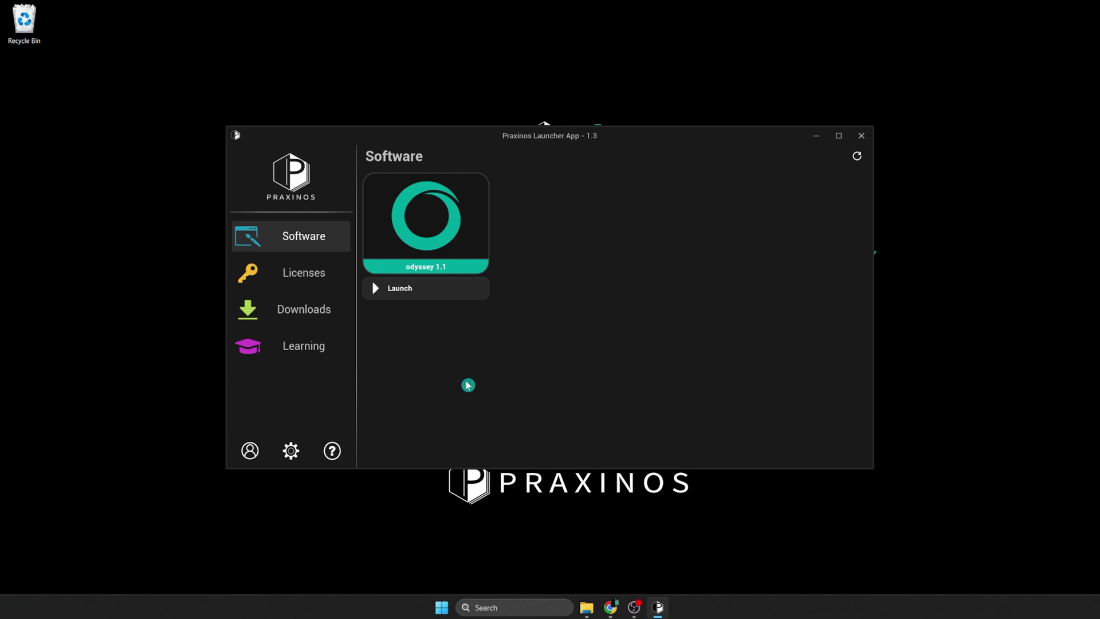
{"action": "left_click", "coordinate": [313, 287]}
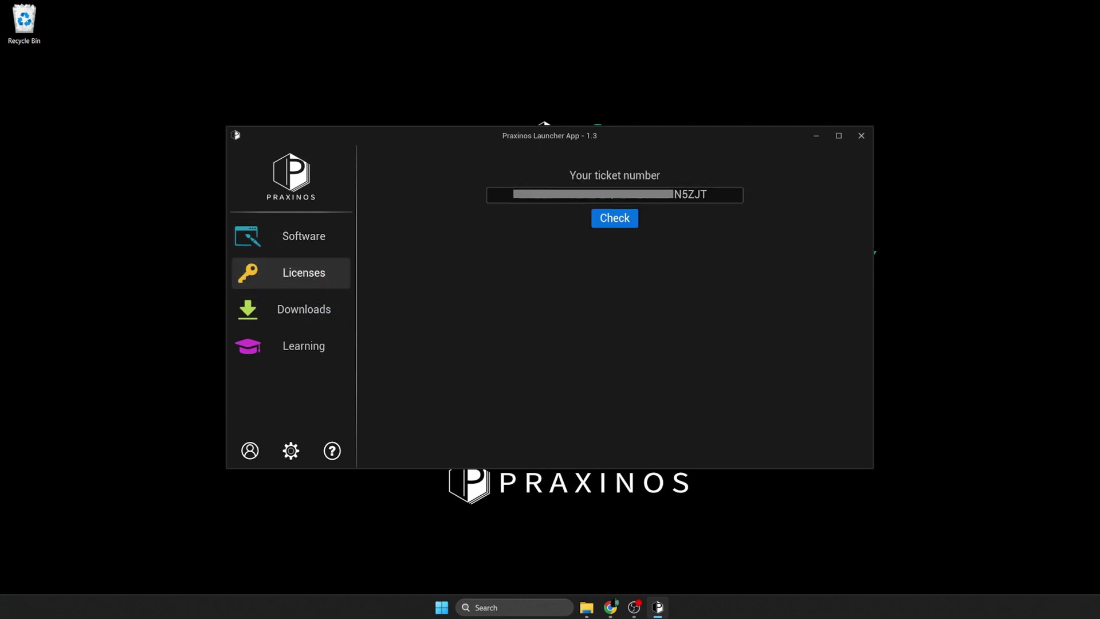
{"action": "left_click", "coordinate": [622, 222]}
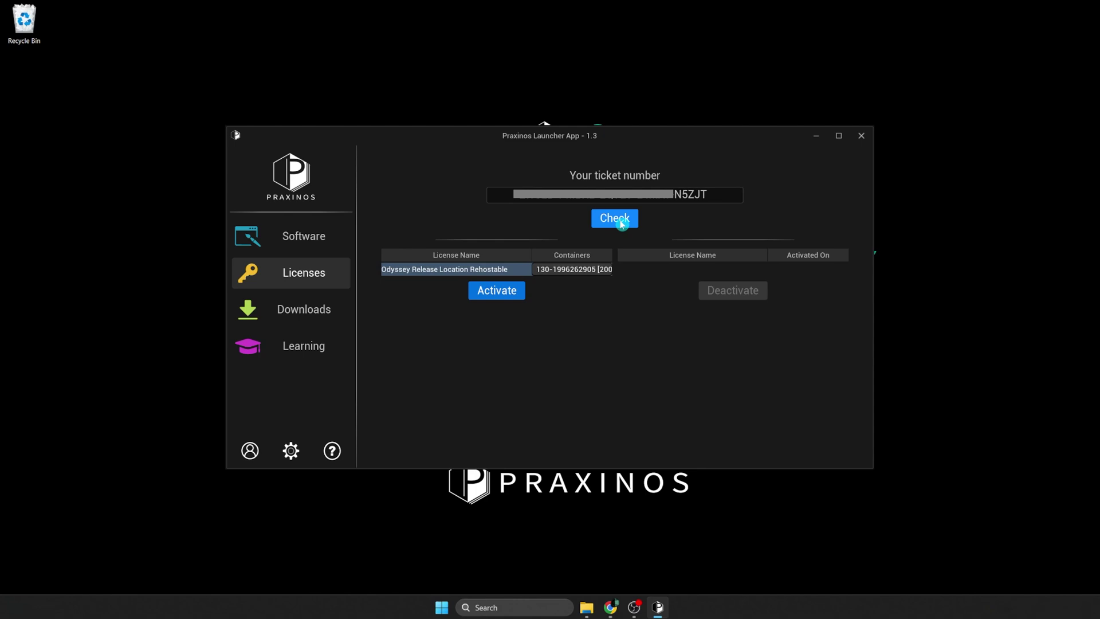
{"action": "left_click", "coordinate": [493, 296]}
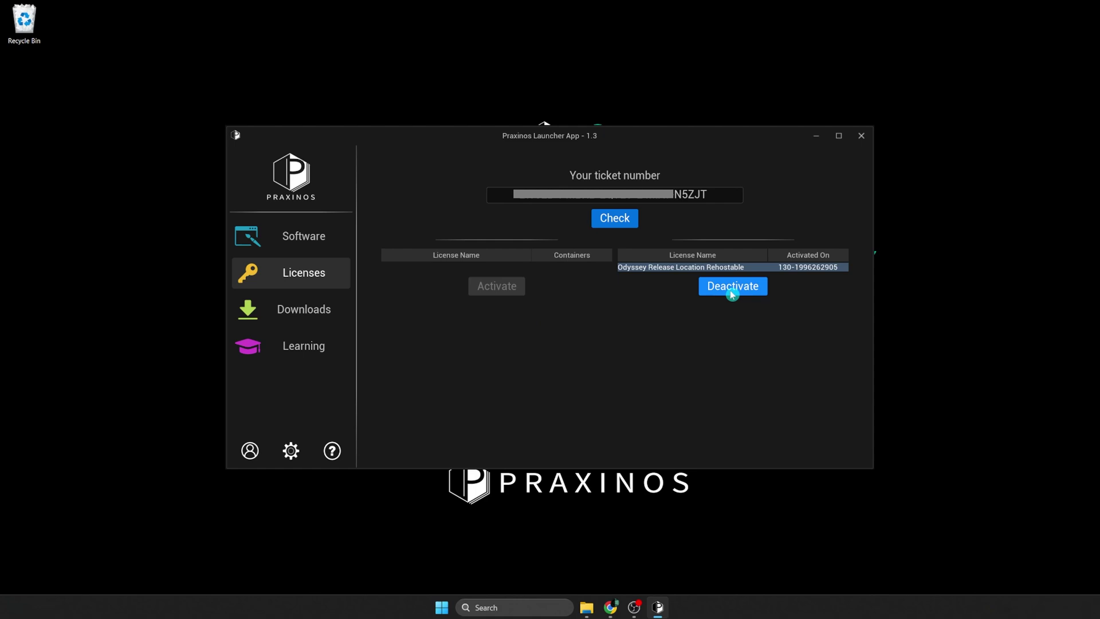
- Start the Odyssey 1.1 installer from the Software page and accept the licence terms
{"action": "left_click", "coordinate": [316, 235]}
{"action": "left_click", "coordinate": [464, 287]}
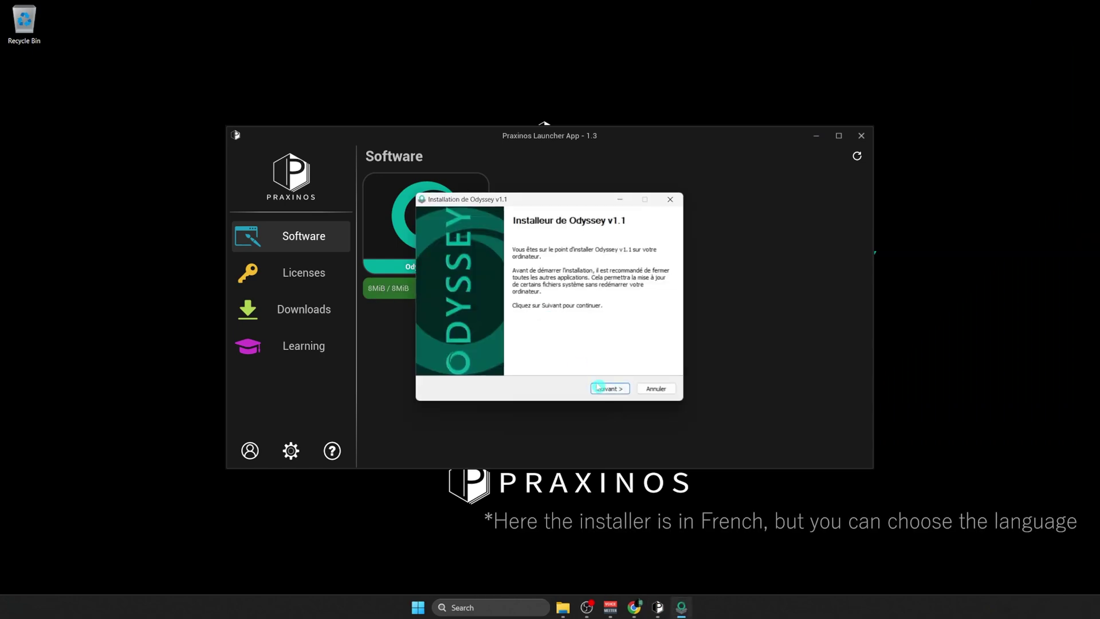
{"action": "left_click", "coordinate": [602, 388]}
{"action": "left_click", "coordinate": [506, 355]}
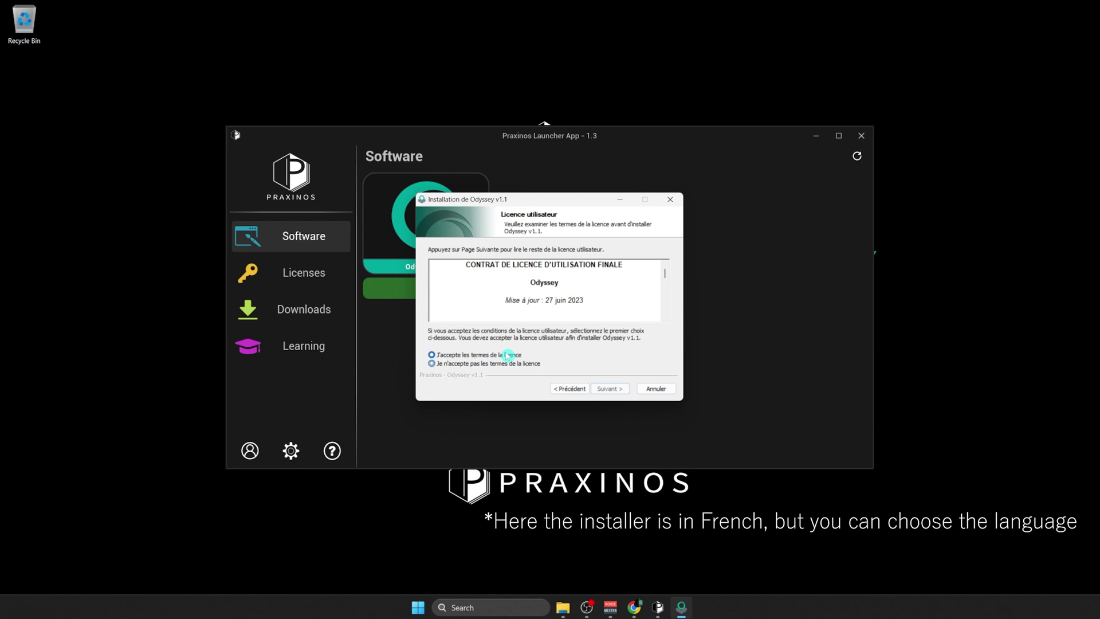
{"action": "left_click", "coordinate": [610, 388]}
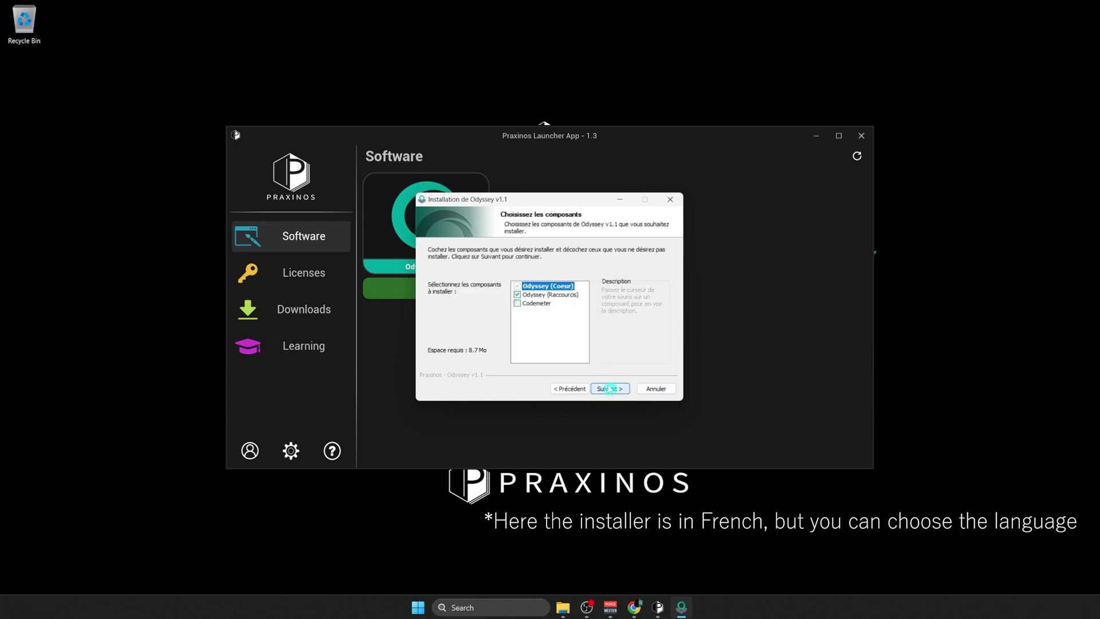
- Install Odyssey v1.1 into the default C:\Program Files\Praxinos\Odyssey-1\ folder and close the finished wizard
{"action": "left_click", "coordinate": [518, 304]}
{"action": "left_click", "coordinate": [609, 388]}
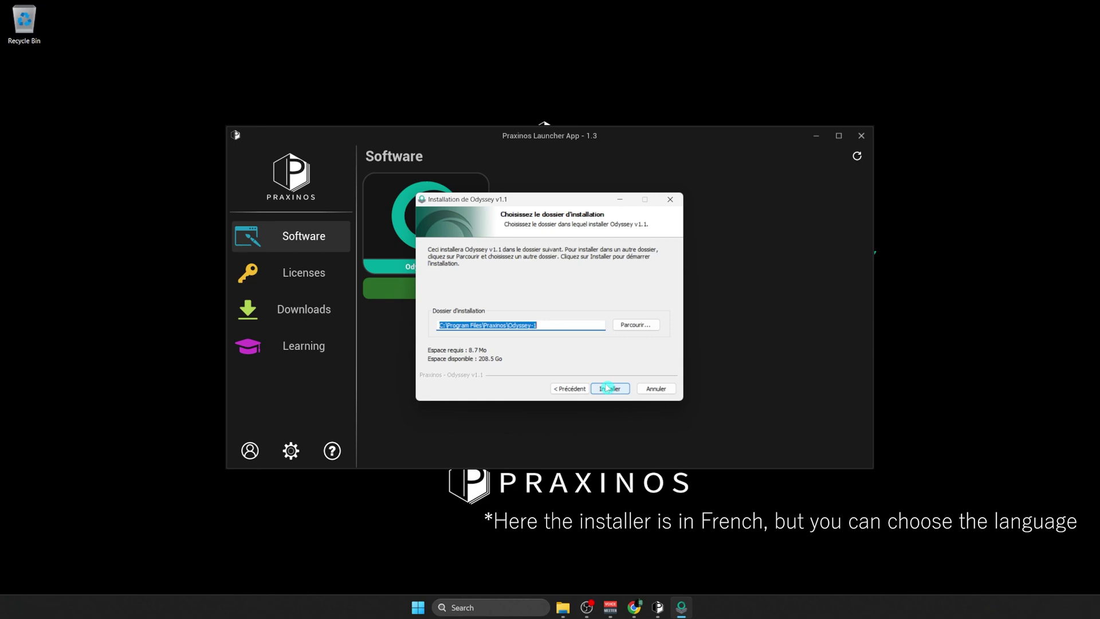
{"action": "left_click", "coordinate": [631, 324]}
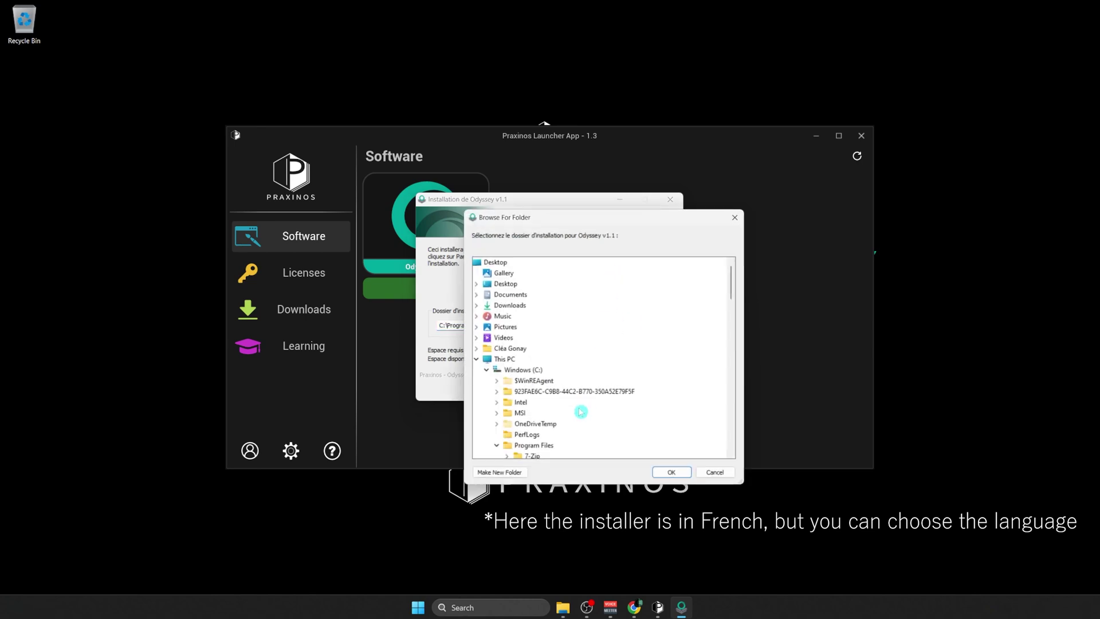
{"action": "left_click", "coordinate": [670, 471]}
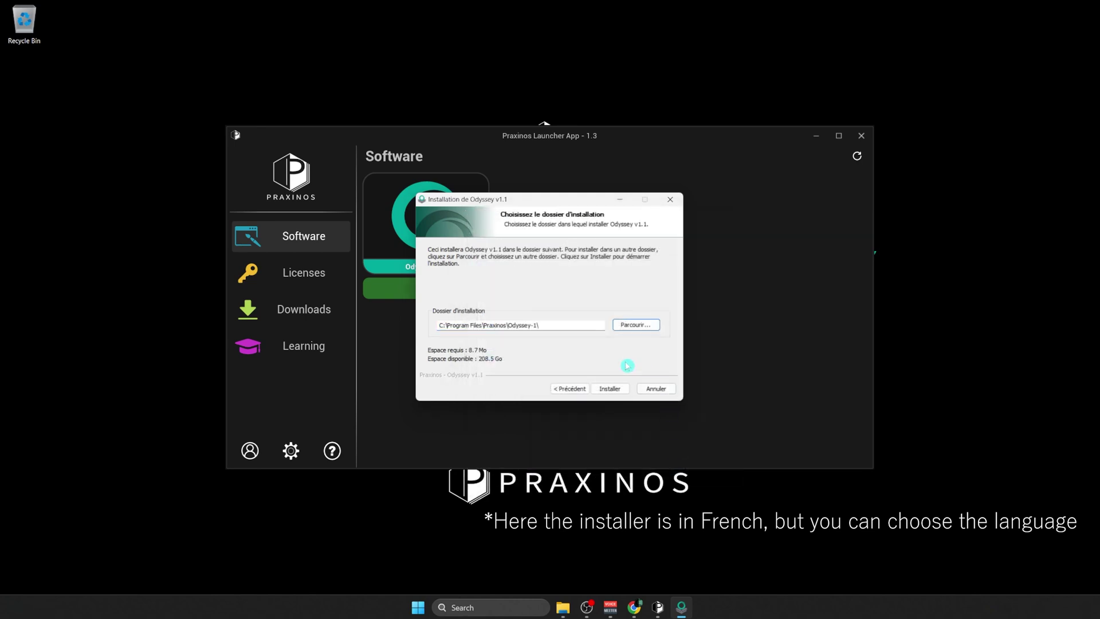
{"action": "left_click", "coordinate": [609, 389]}
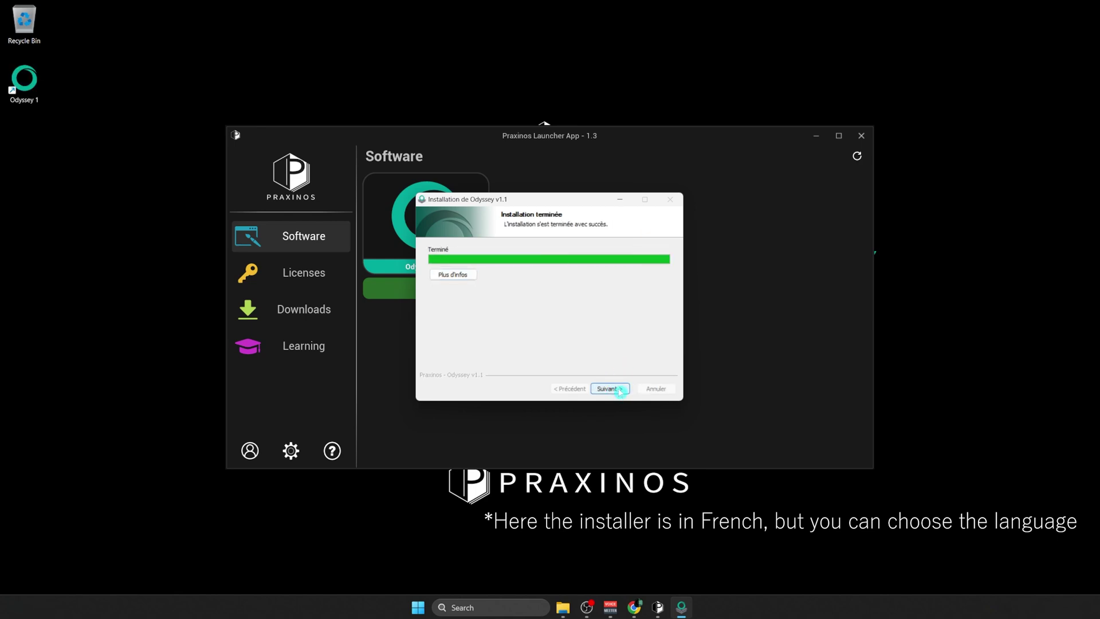
{"action": "left_click", "coordinate": [618, 390]}
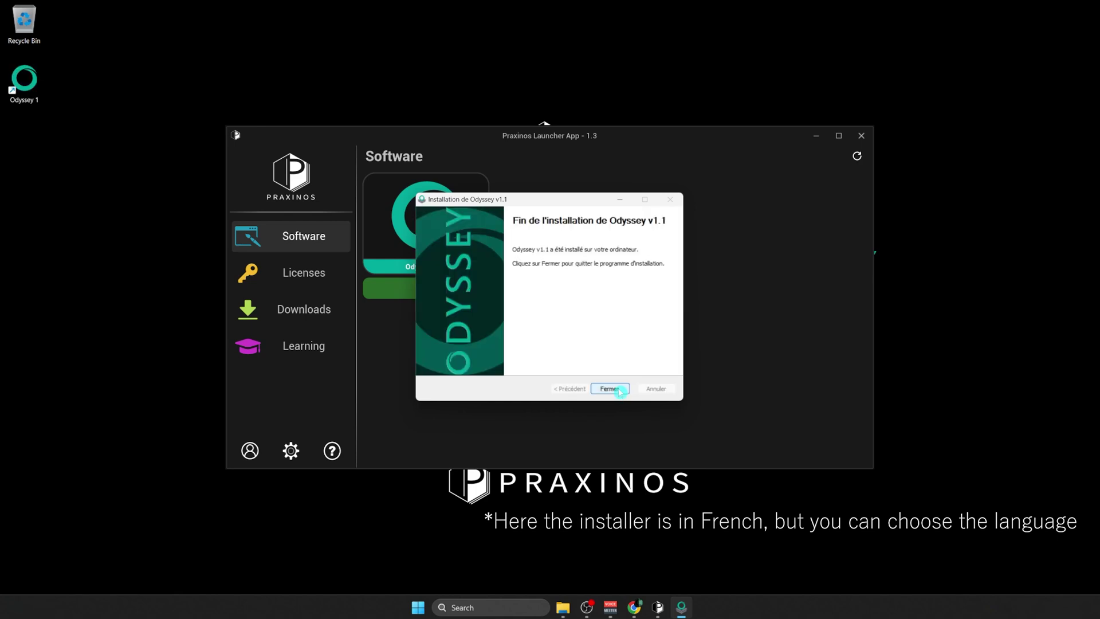
{"action": "left_click", "coordinate": [610, 388]}
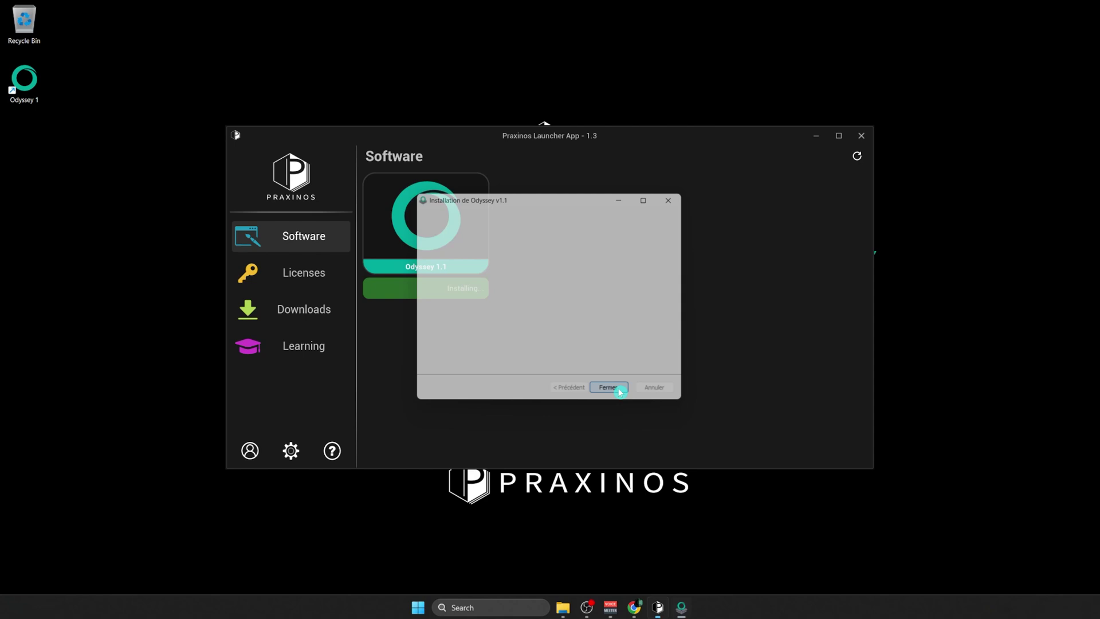
- Move the Odyssey 1 desktop shortcut beside Praxinos Launcher and launch Odyssey from it
{"action": "left_click", "coordinate": [813, 136]}
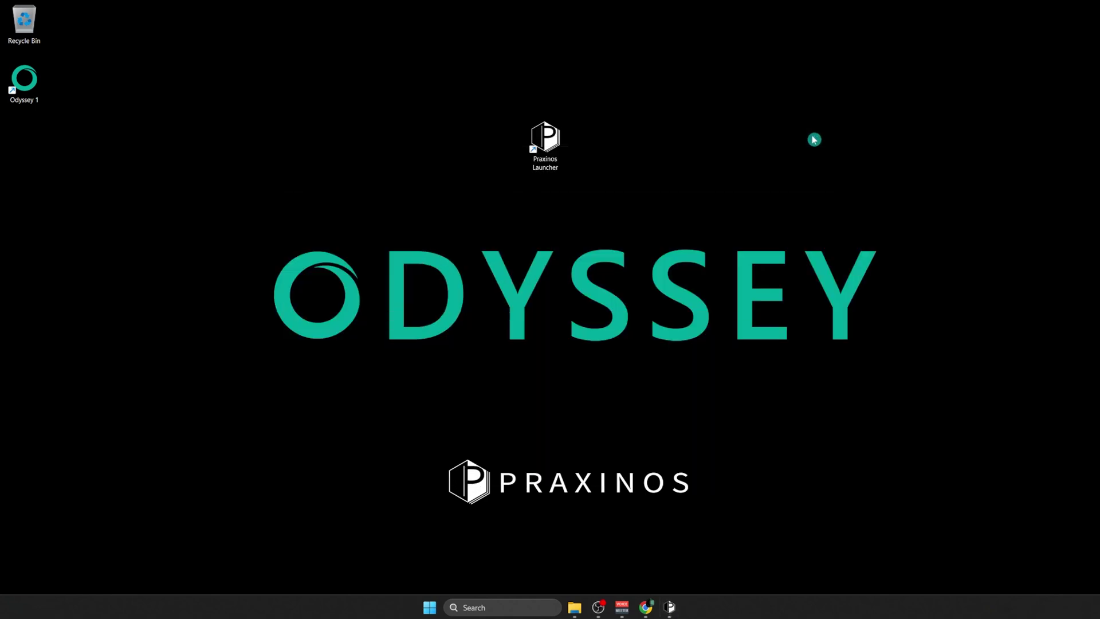
{"action": "left_click_drag", "start_coordinate": [34, 92], "coordinate": [593, 141]}
{"action": "double_click", "coordinate": [596, 139]}
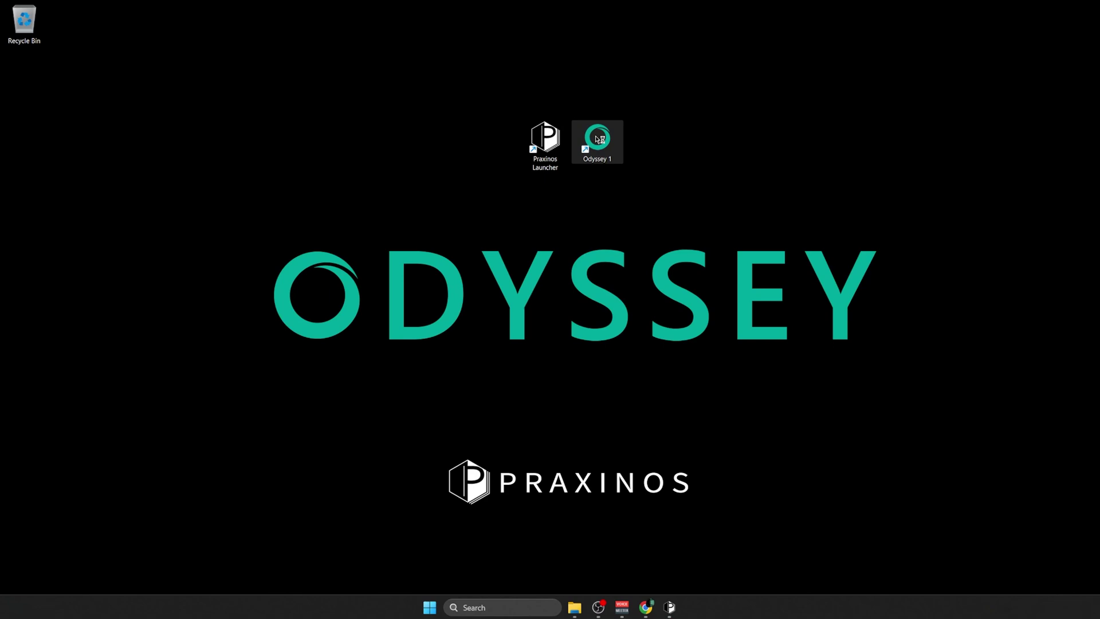